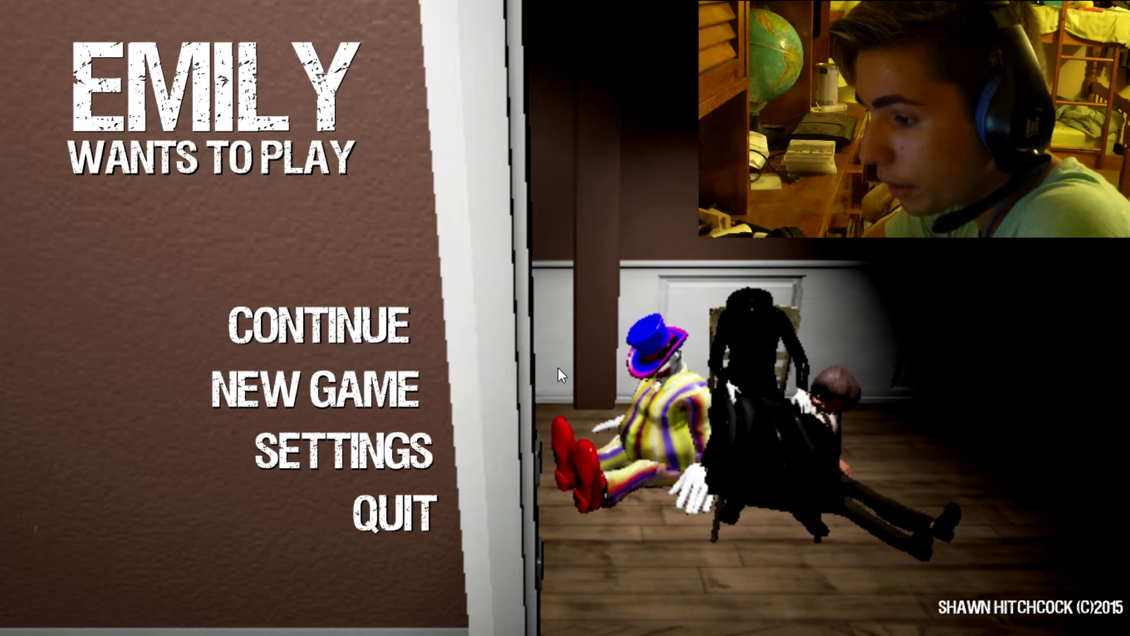
left_click(349, 407)
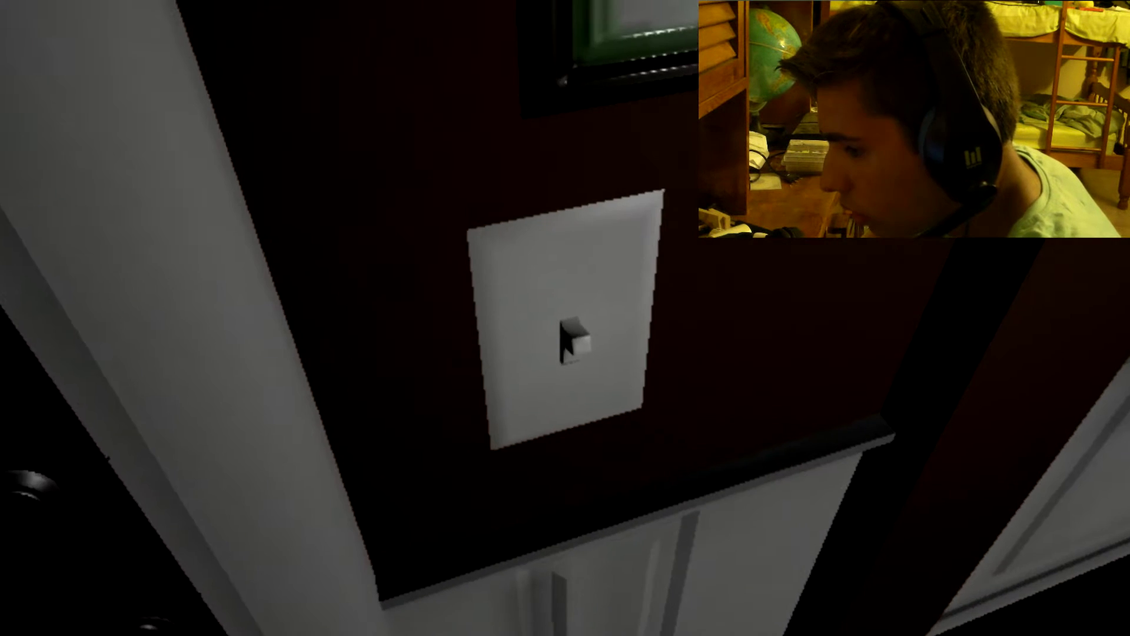
left_click(565, 318)
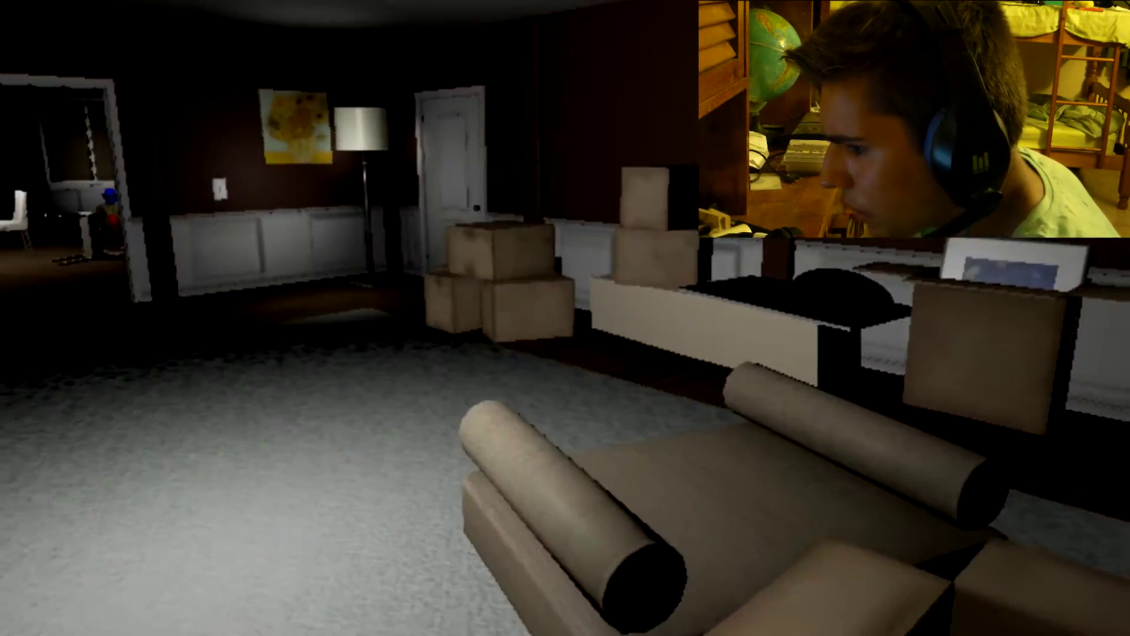
key("w")
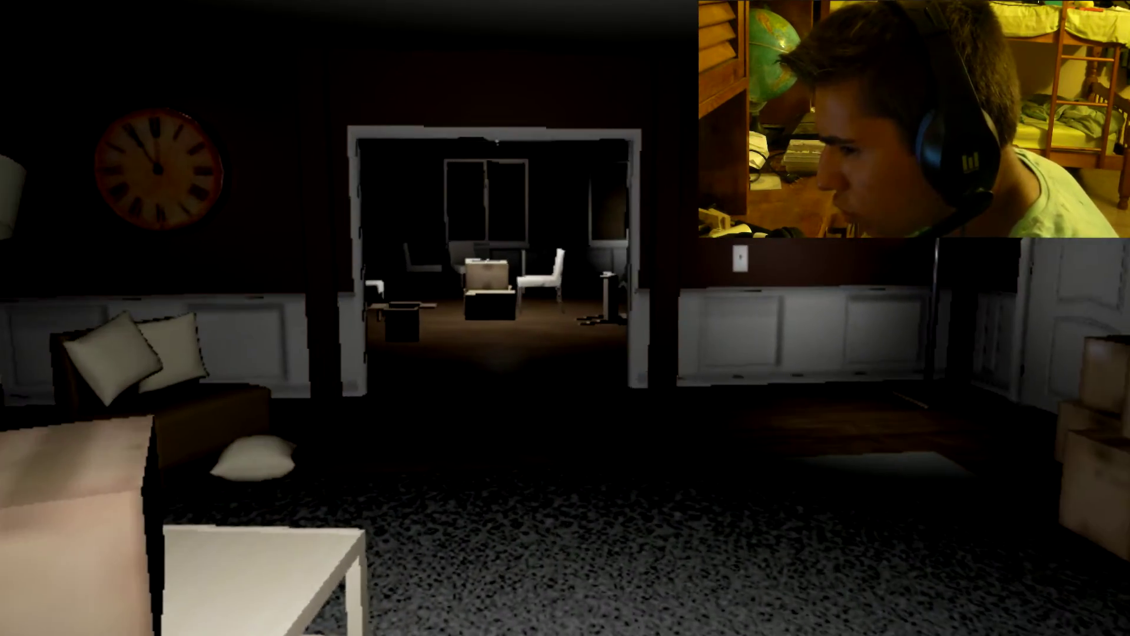
key("w")
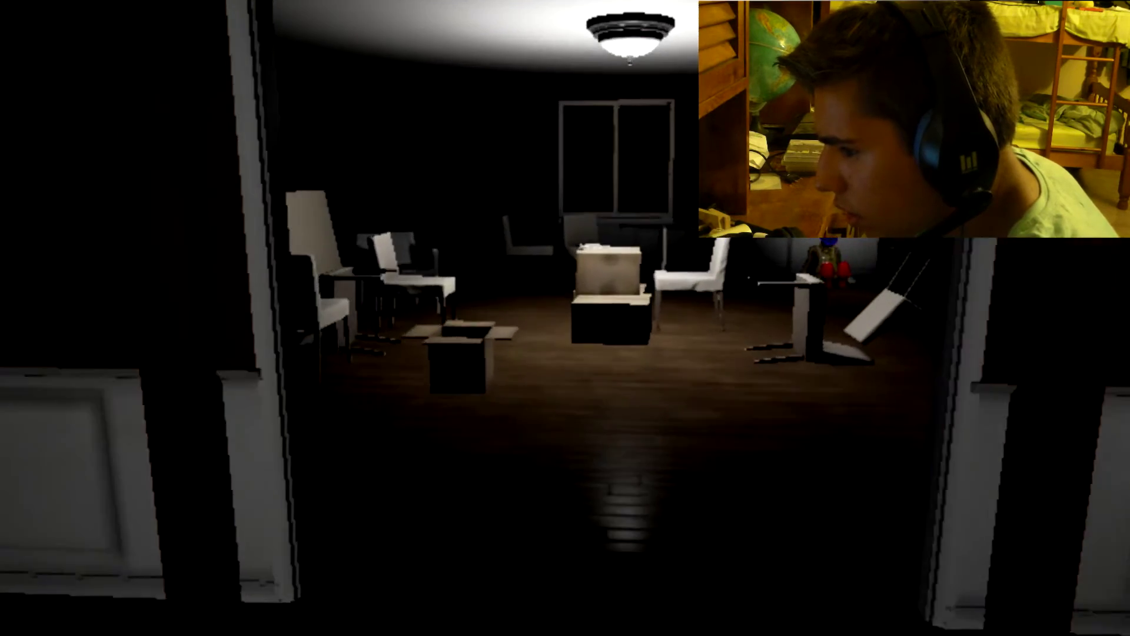
key("w")
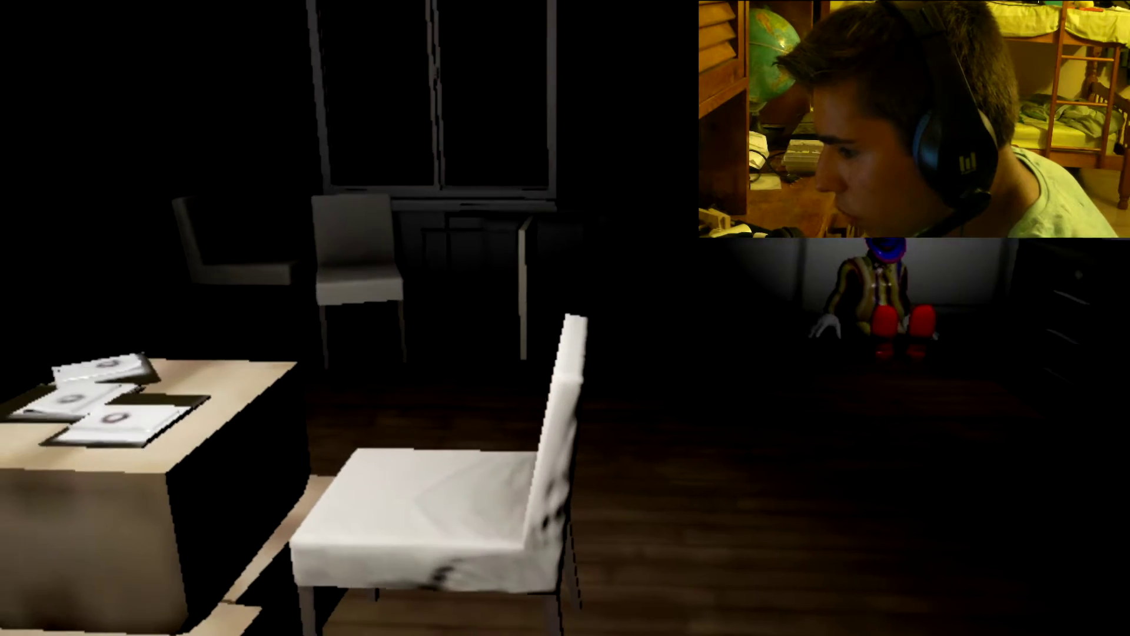
key("w")
key("w")
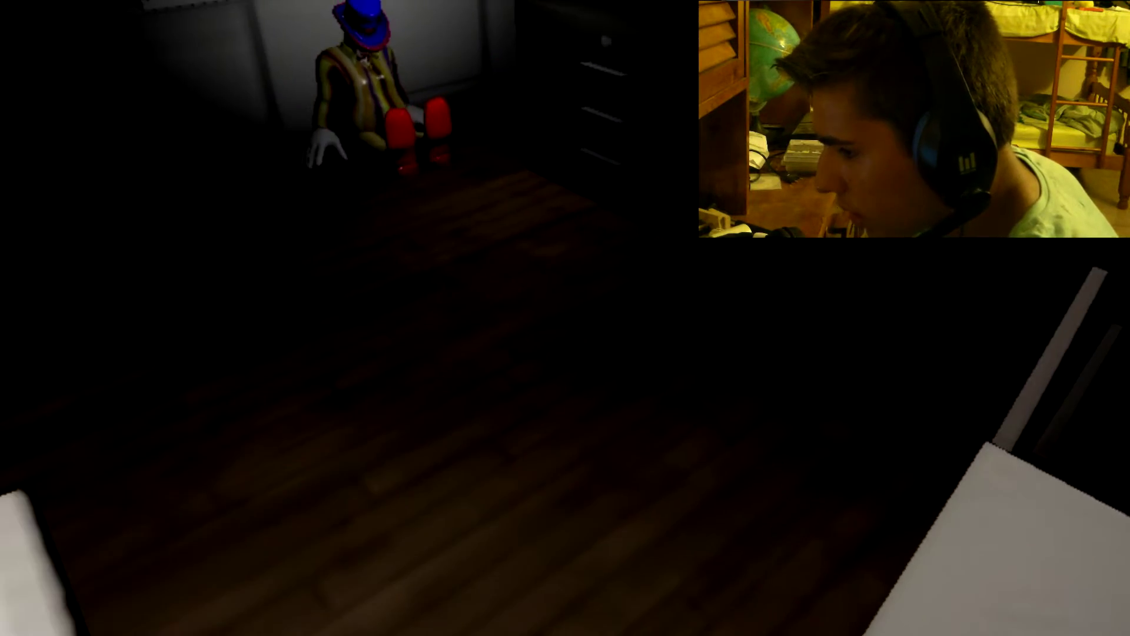
key("w")
key("s")
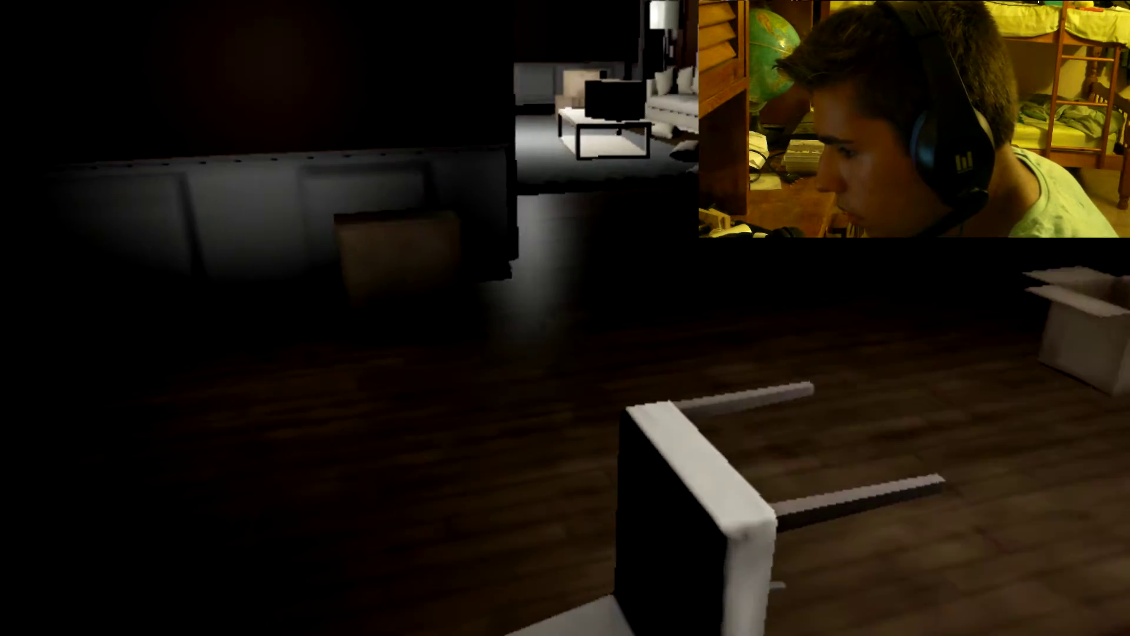
key("w")
key("w")
key("w")
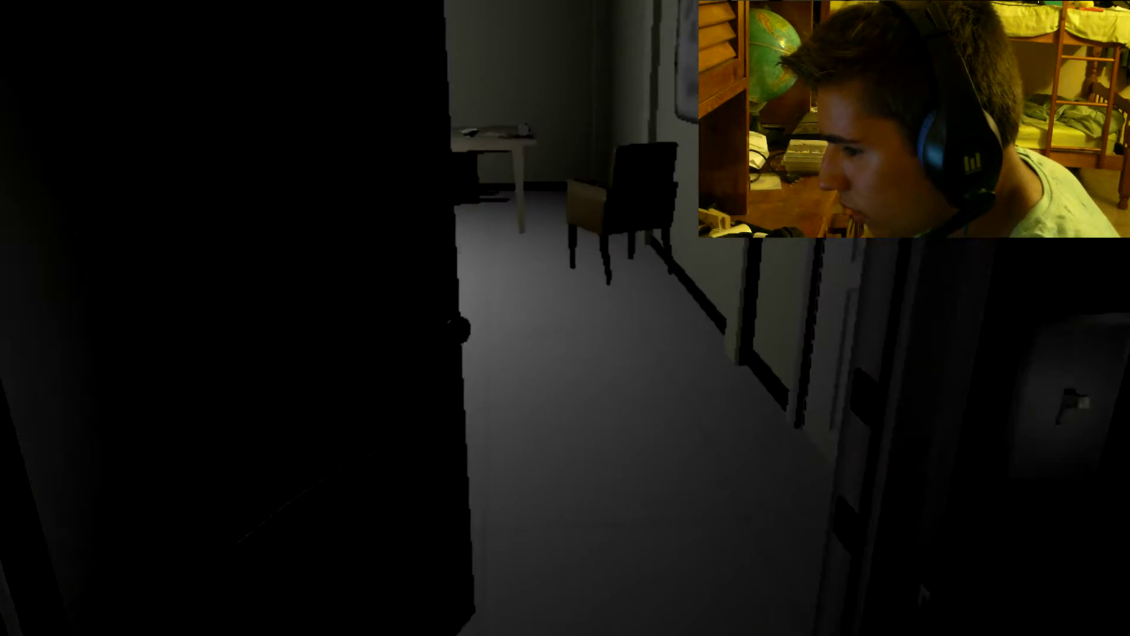
key("w")
key("w")
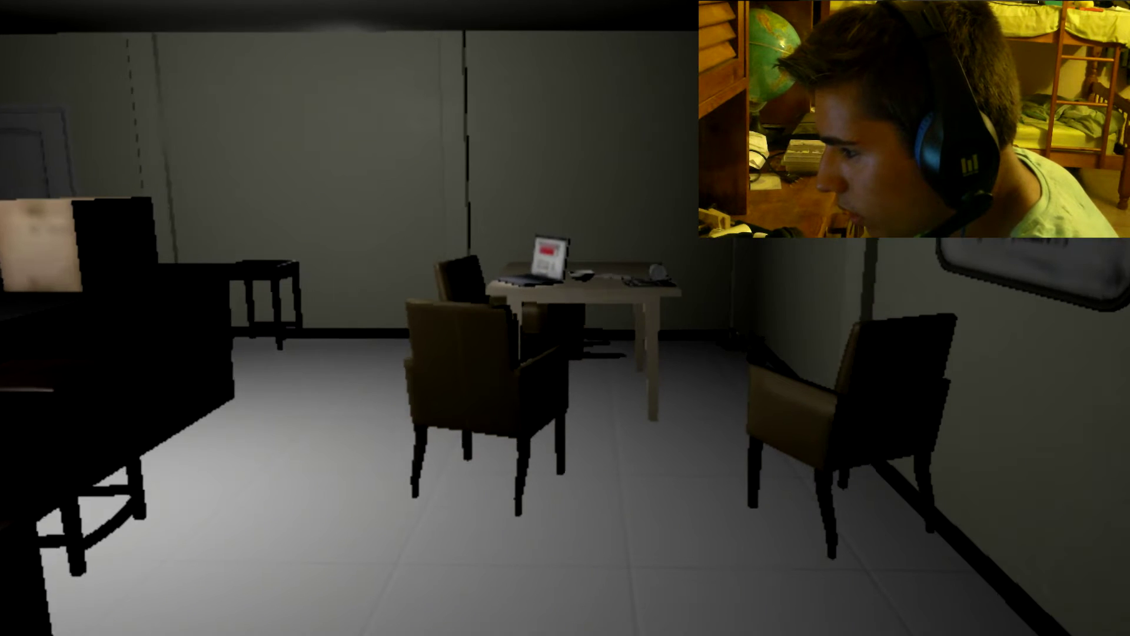
key("w")
key("w")
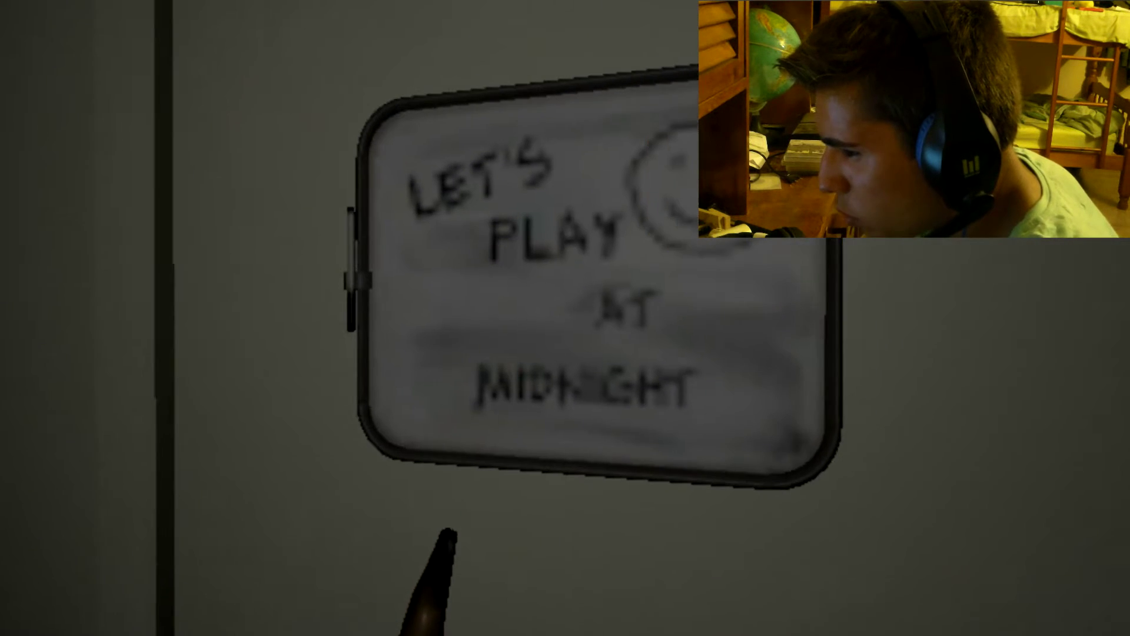
key("s")
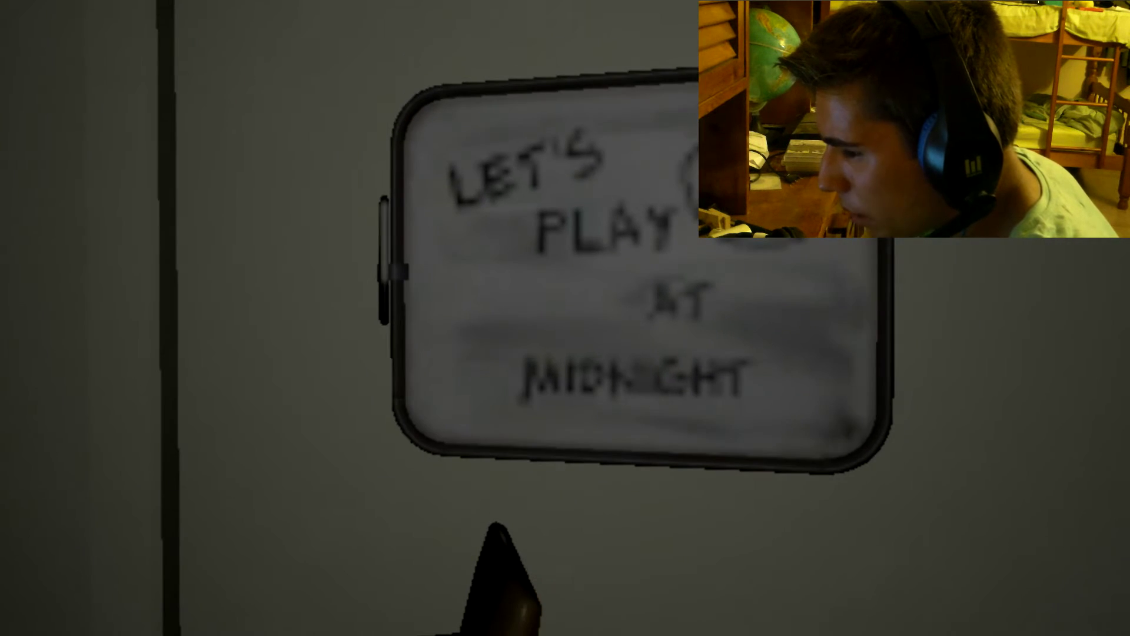
key("w")
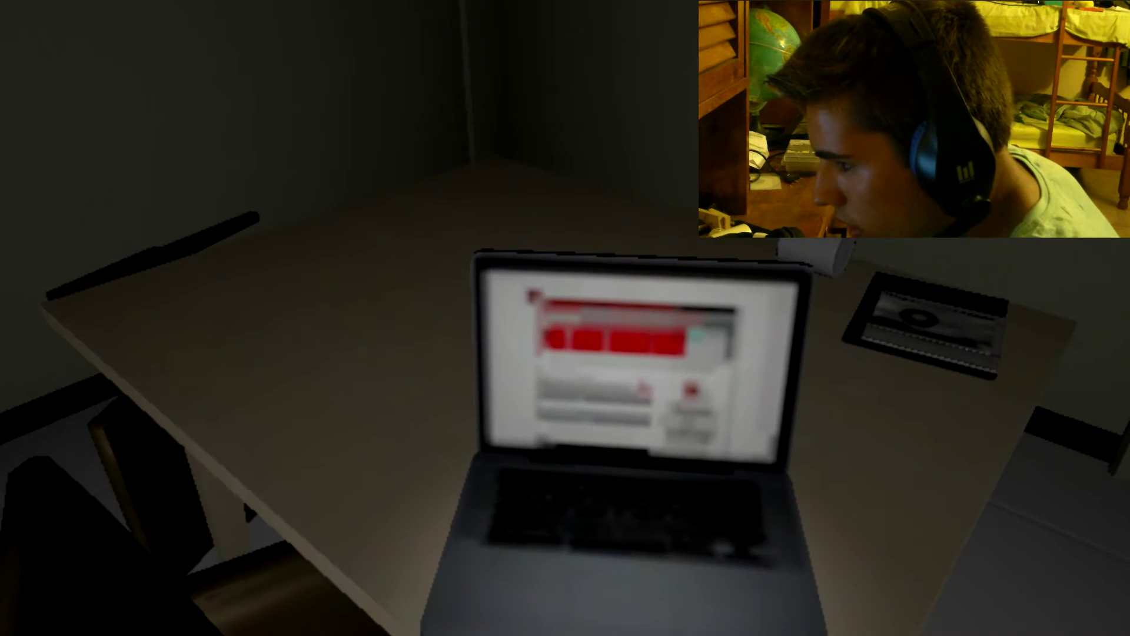
key("w")
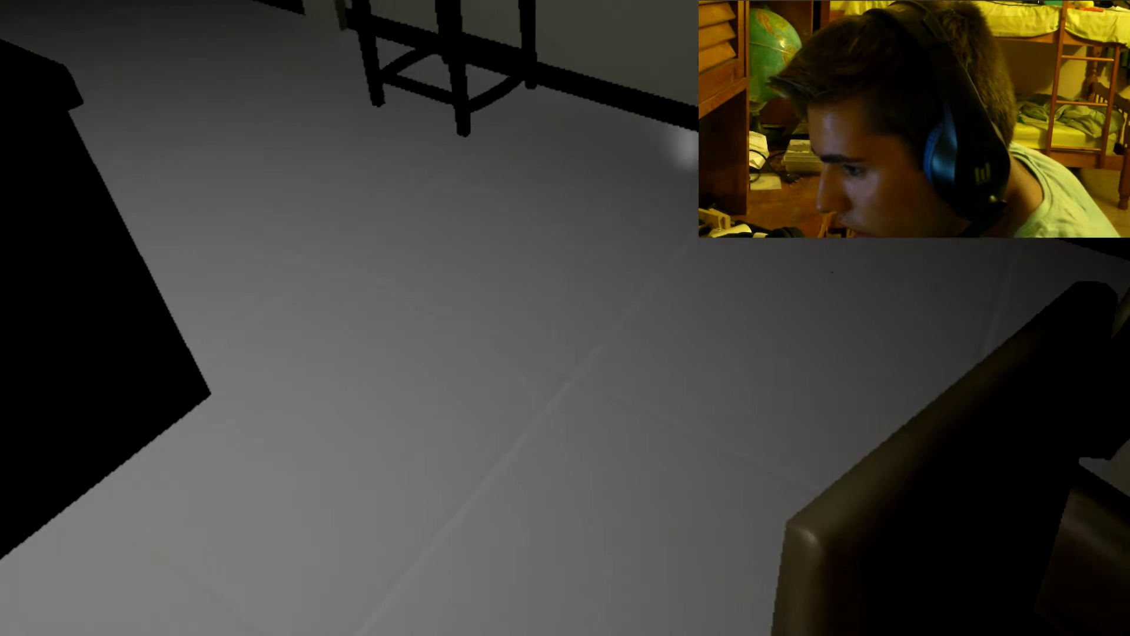
key("w")
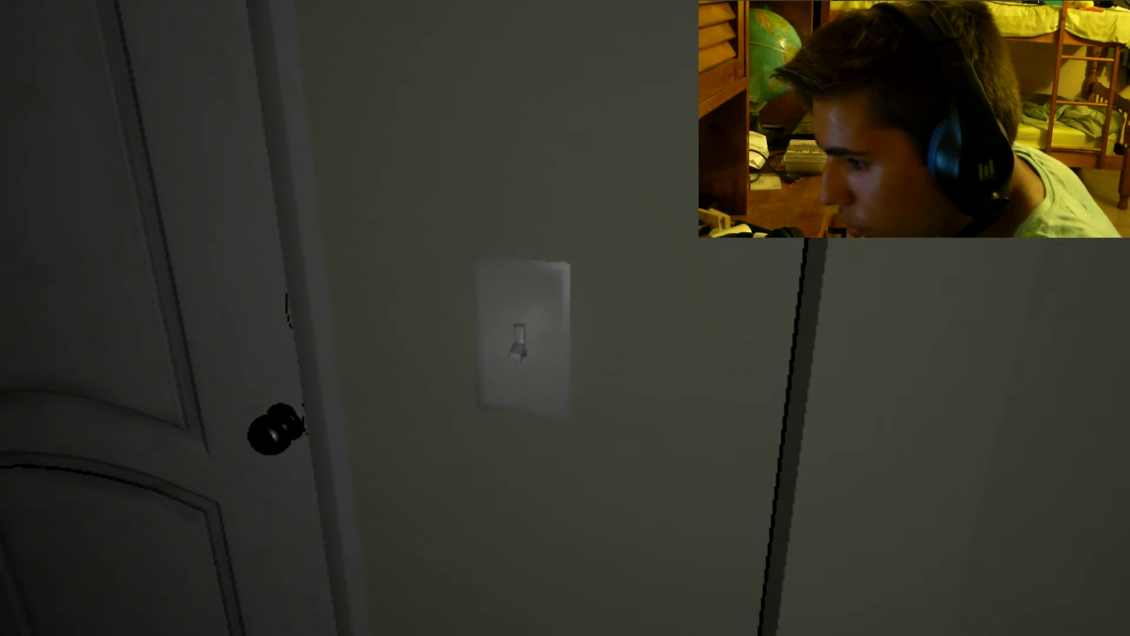
key("w")
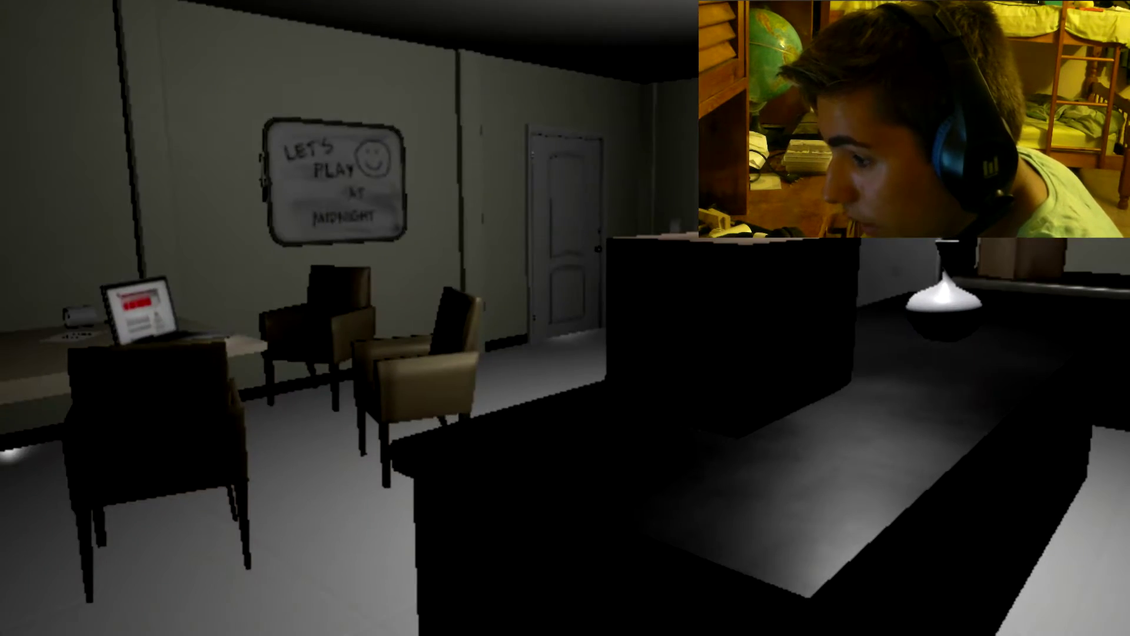
key("w")
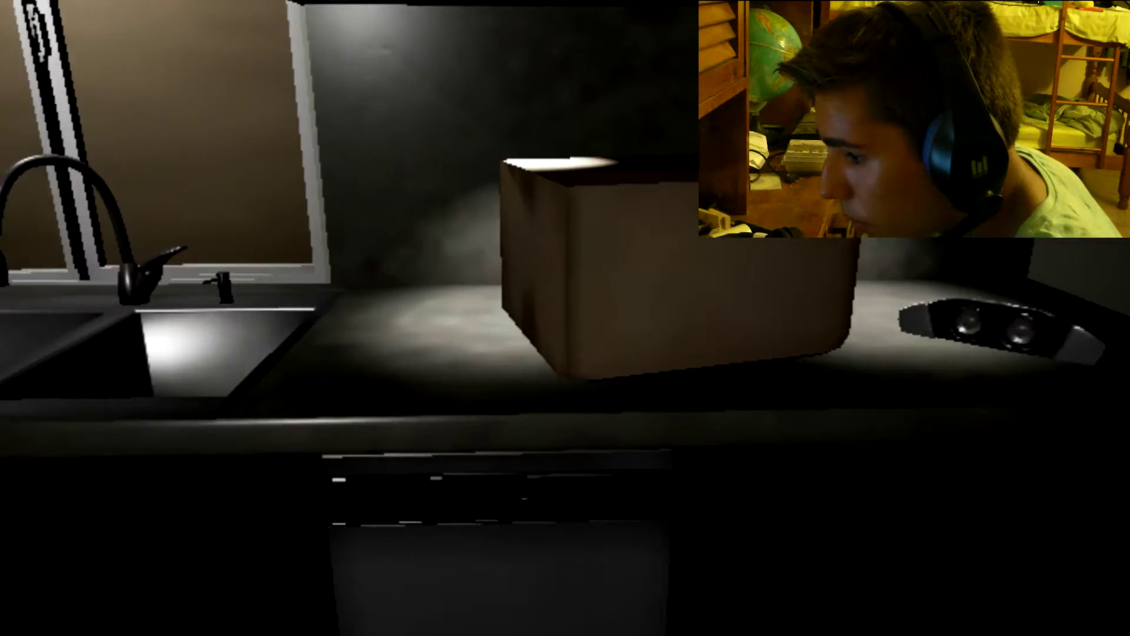
key("w")
key("e")
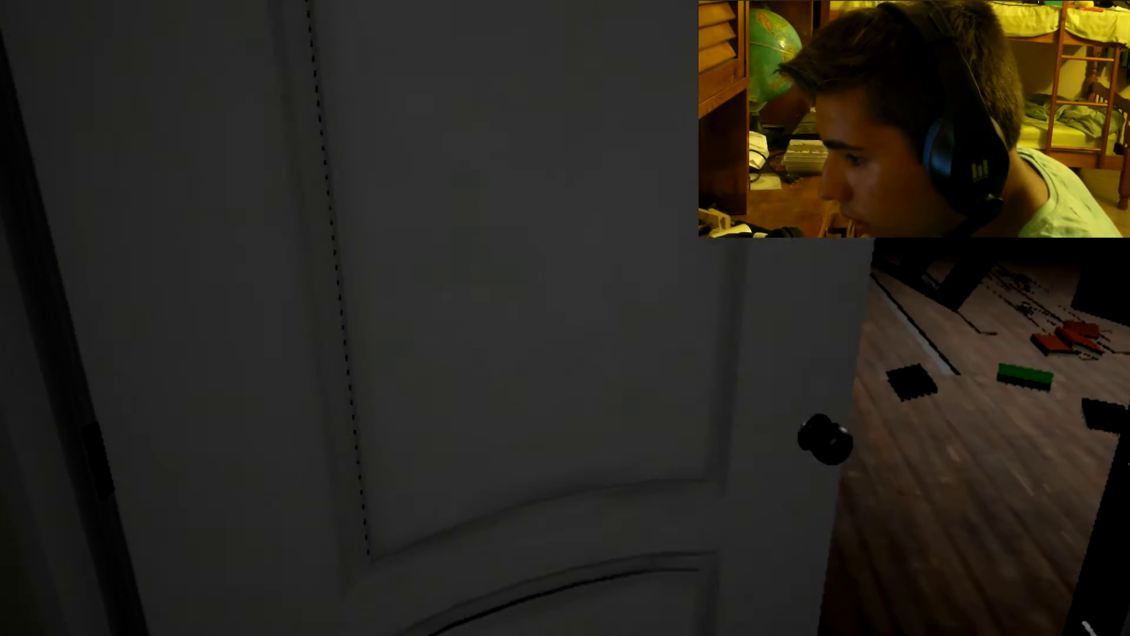
key("w")
key("s")
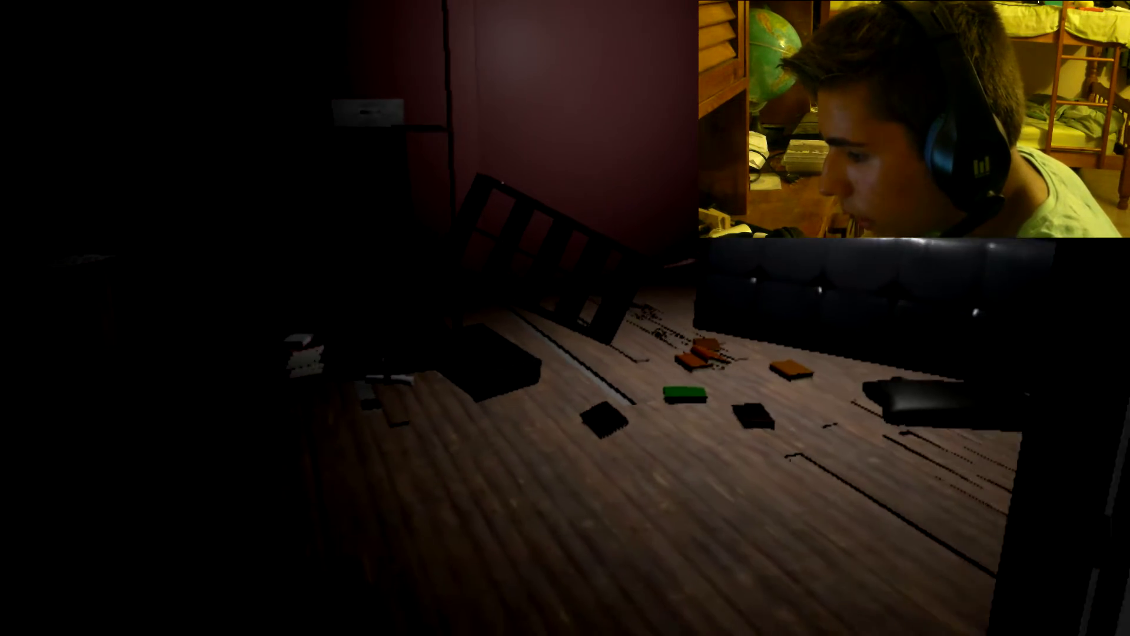
key("w")
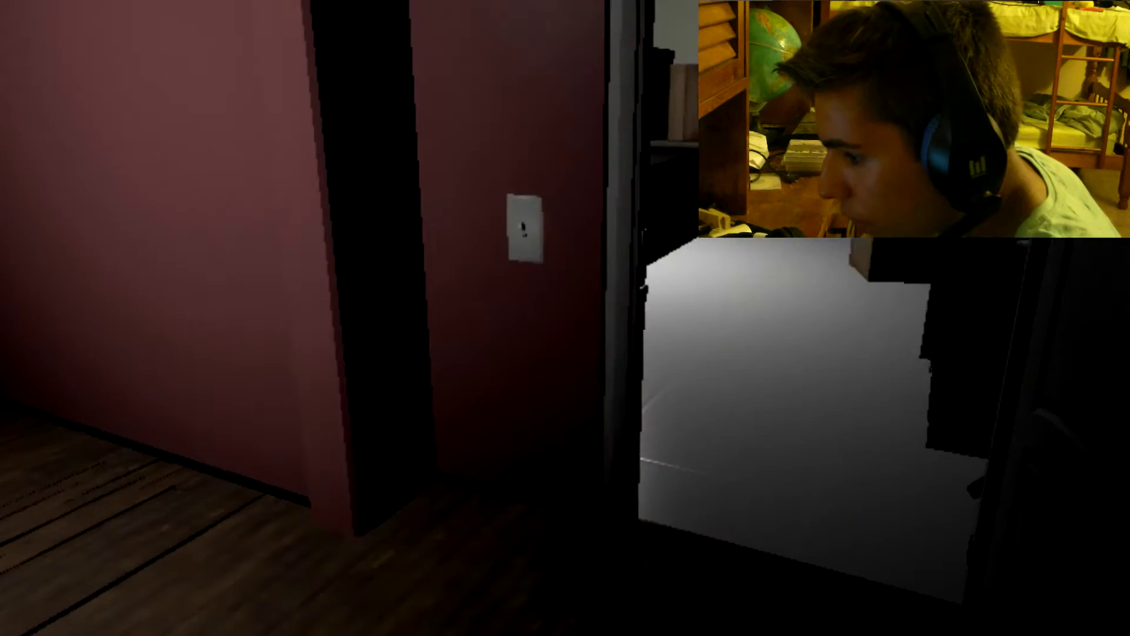
key("w")
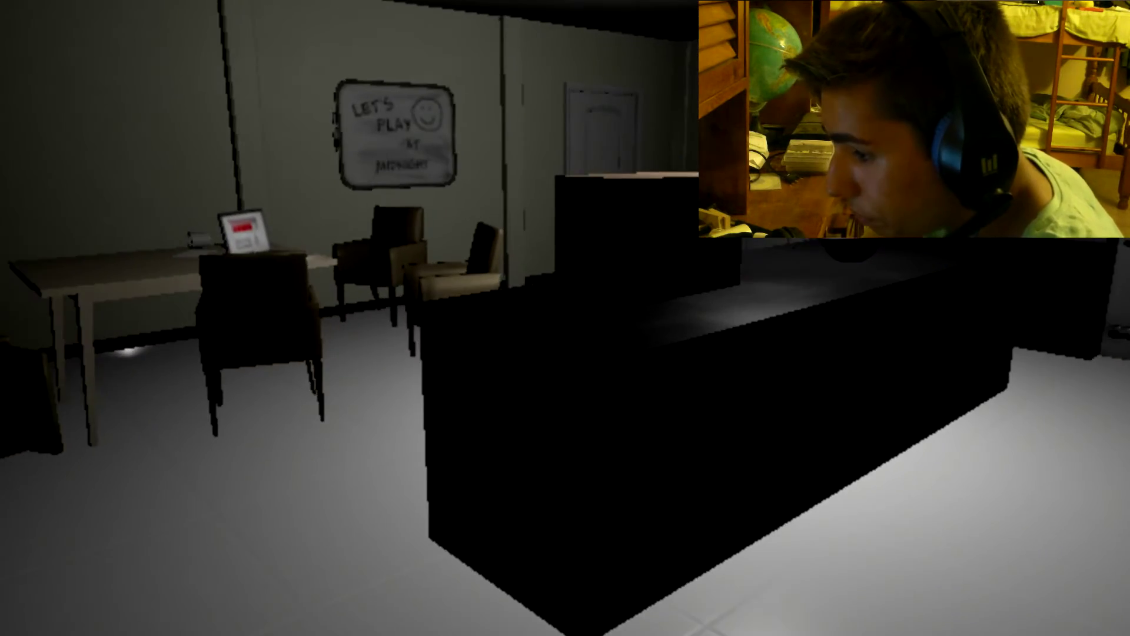
key("w")
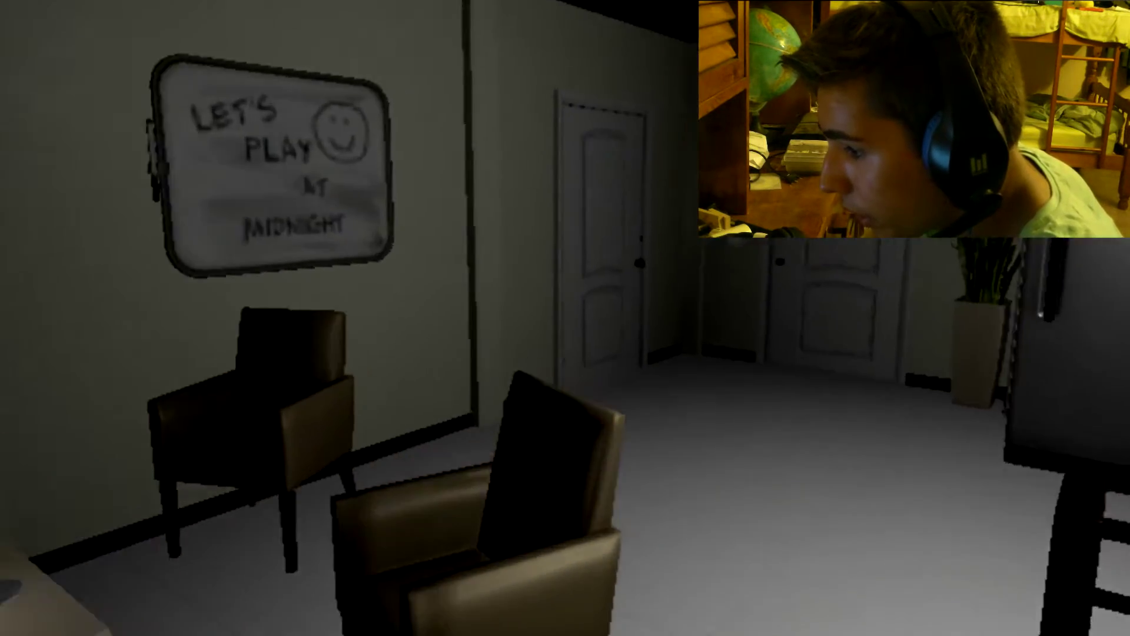
key("w")
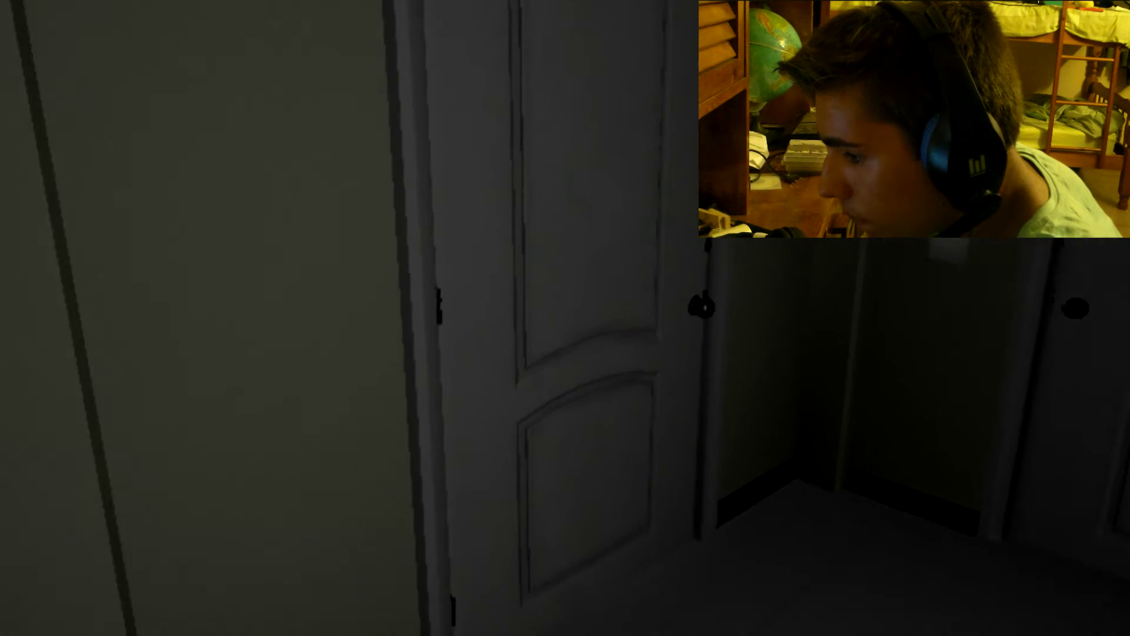
key("w")
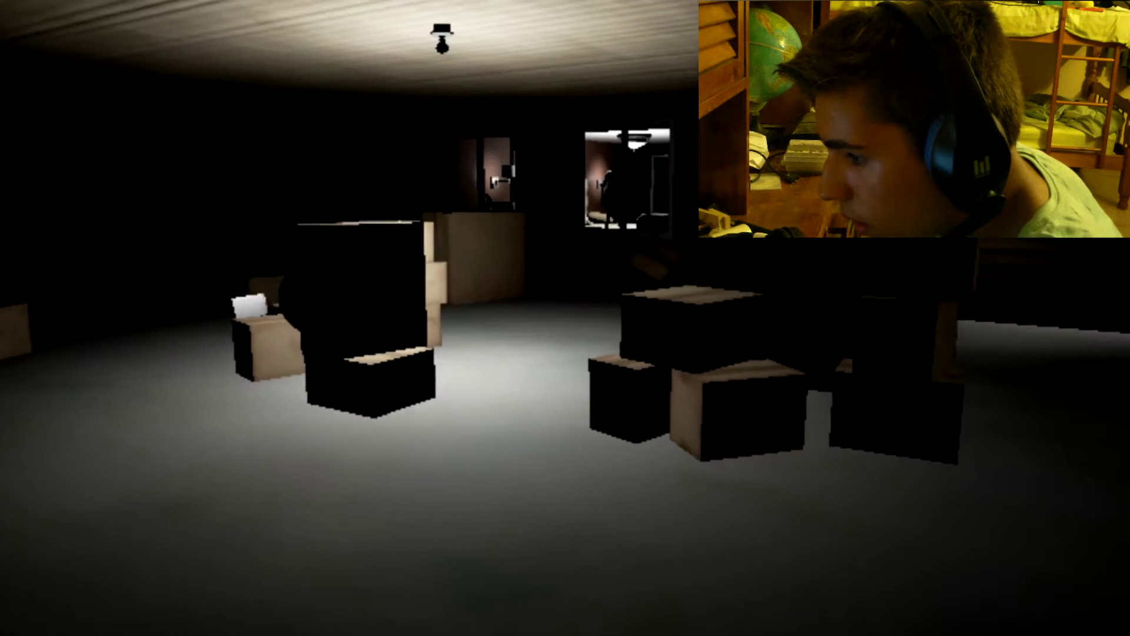
key("w")
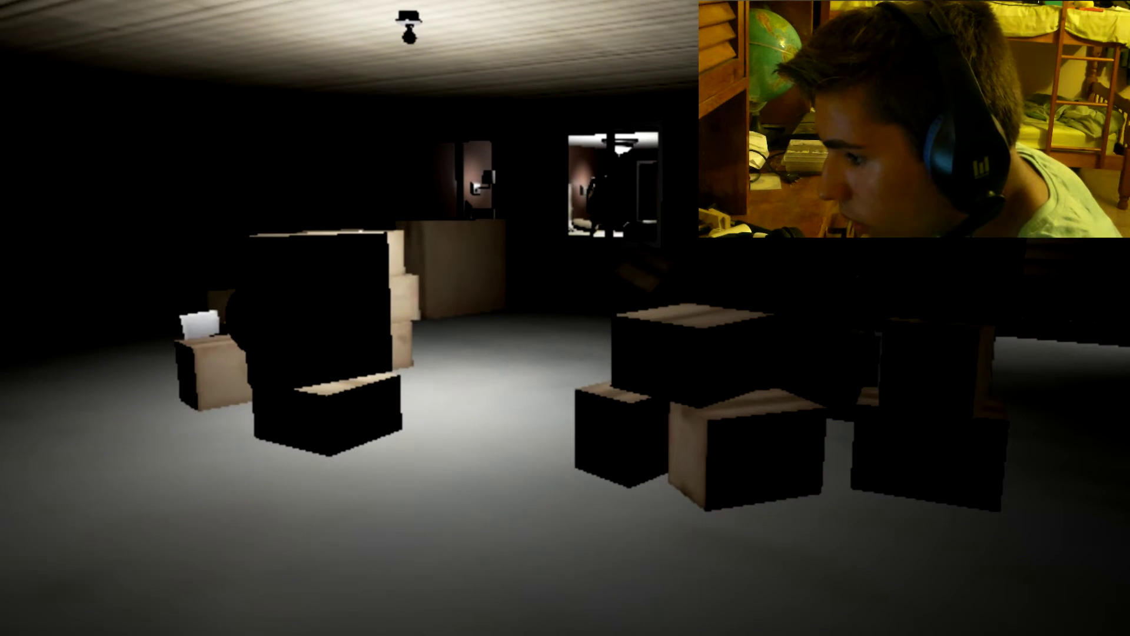
key("w")
key("w")
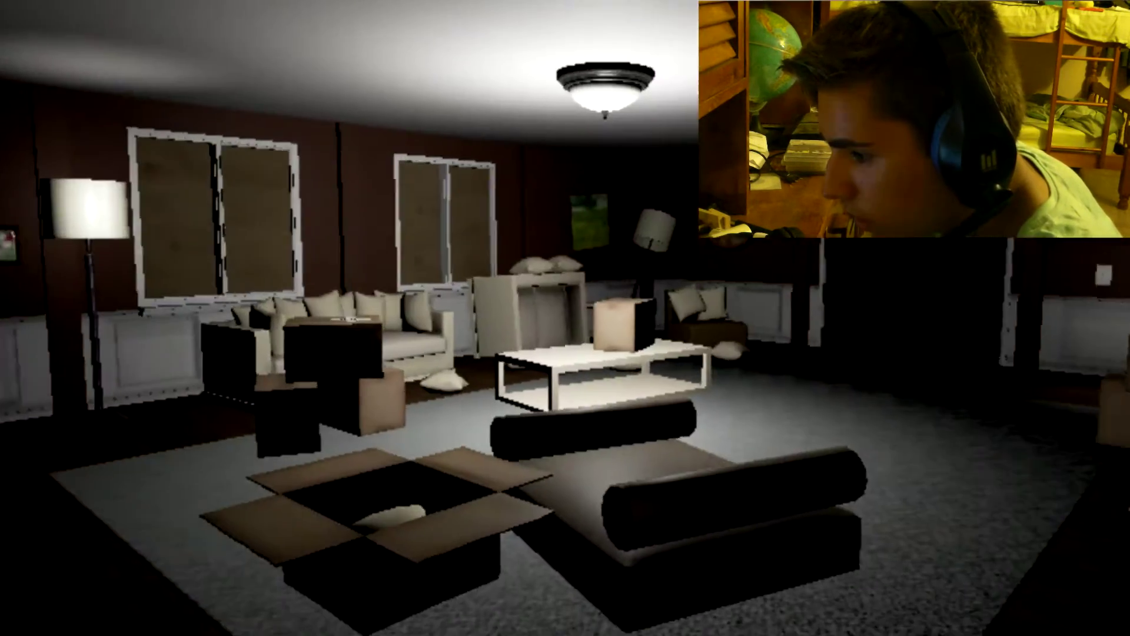
key("w")
key("w")
key("w")
key("w")
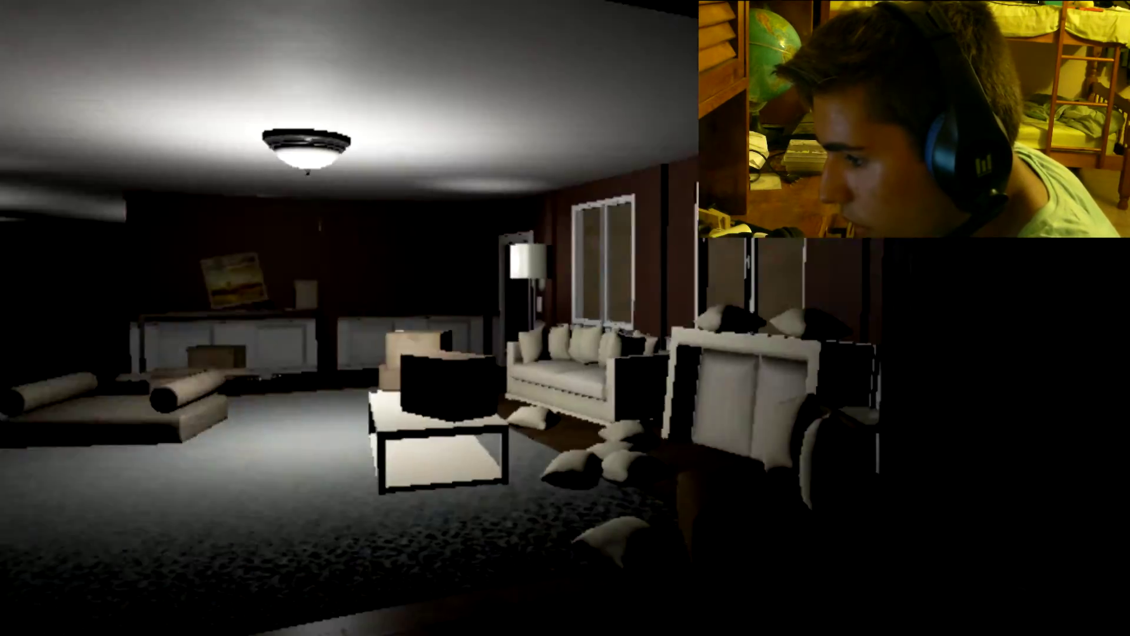
key("w")
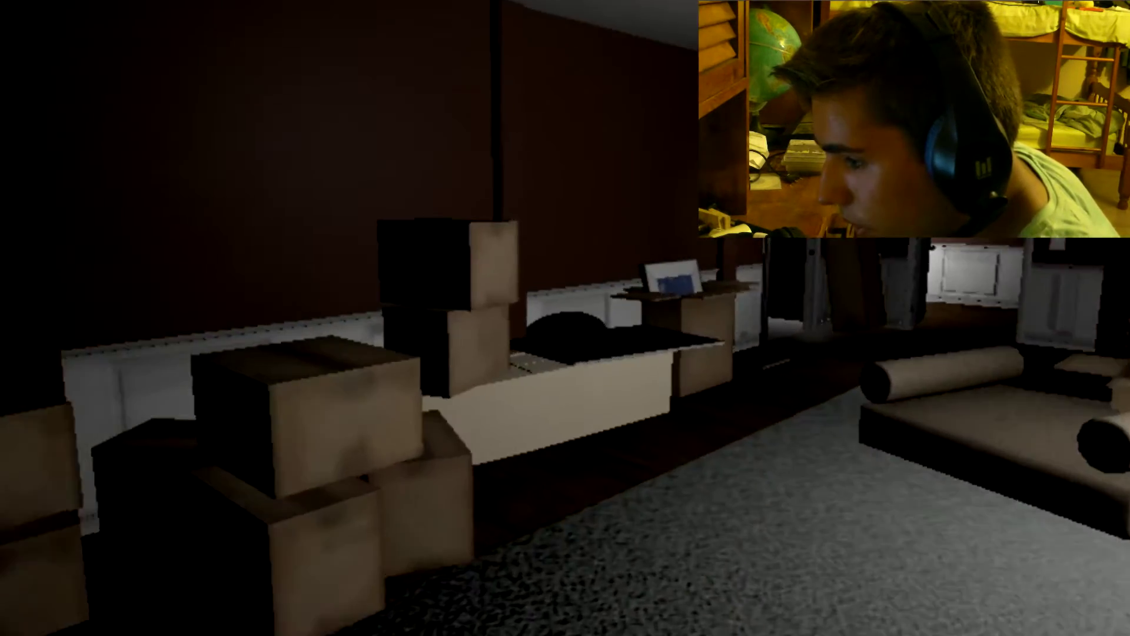
key("w")
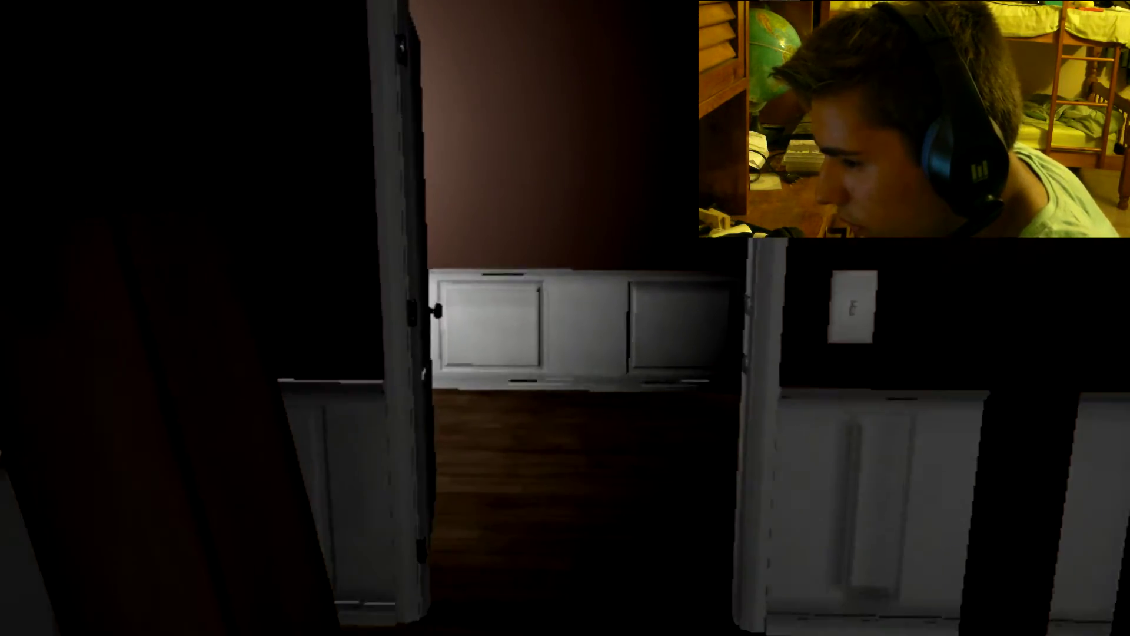
key("w")
key("w")
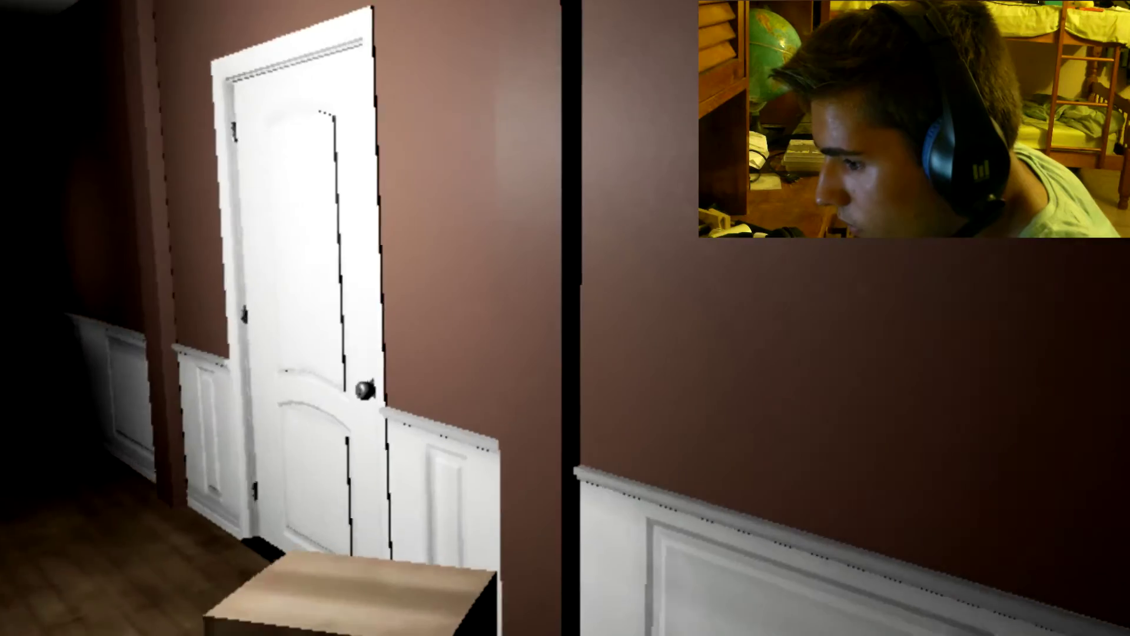
key("w")
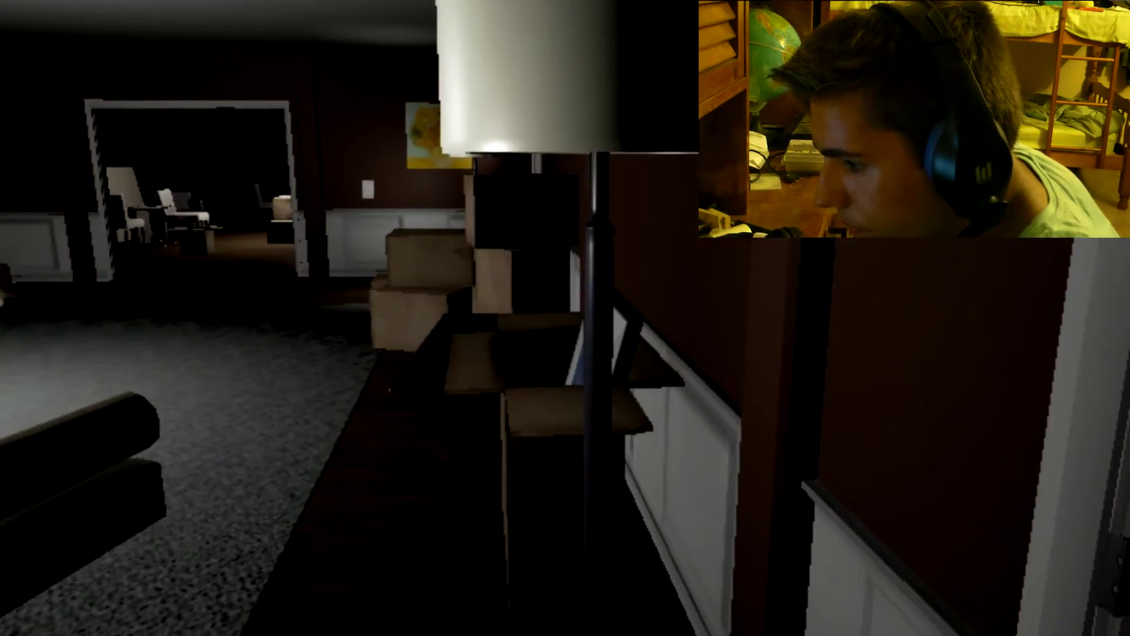
key("w")
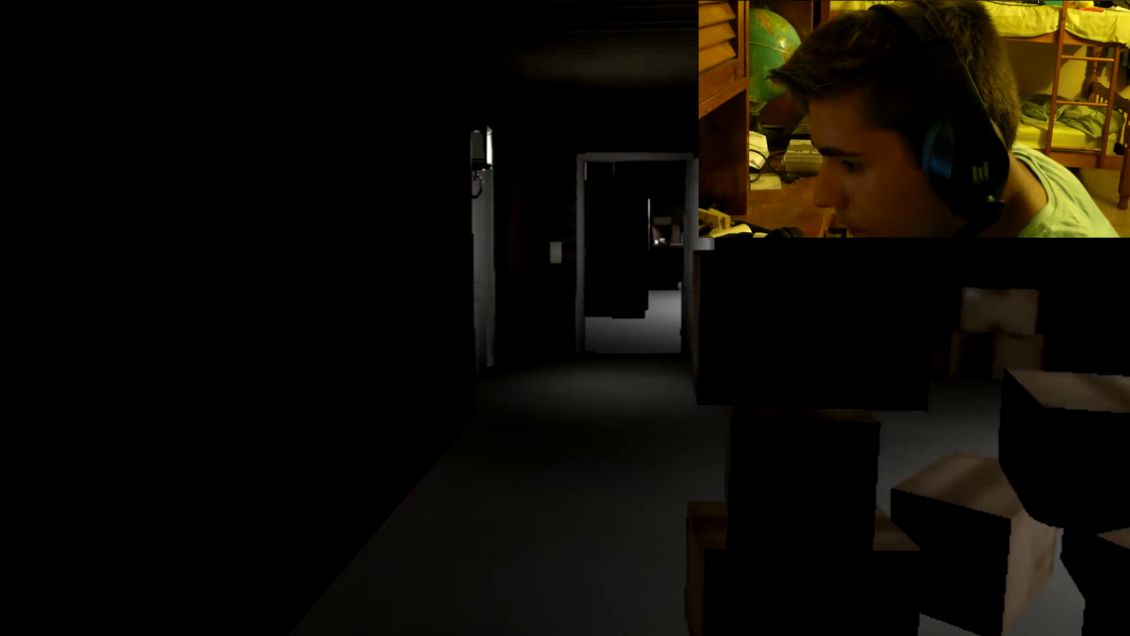
key("w")
key("w")
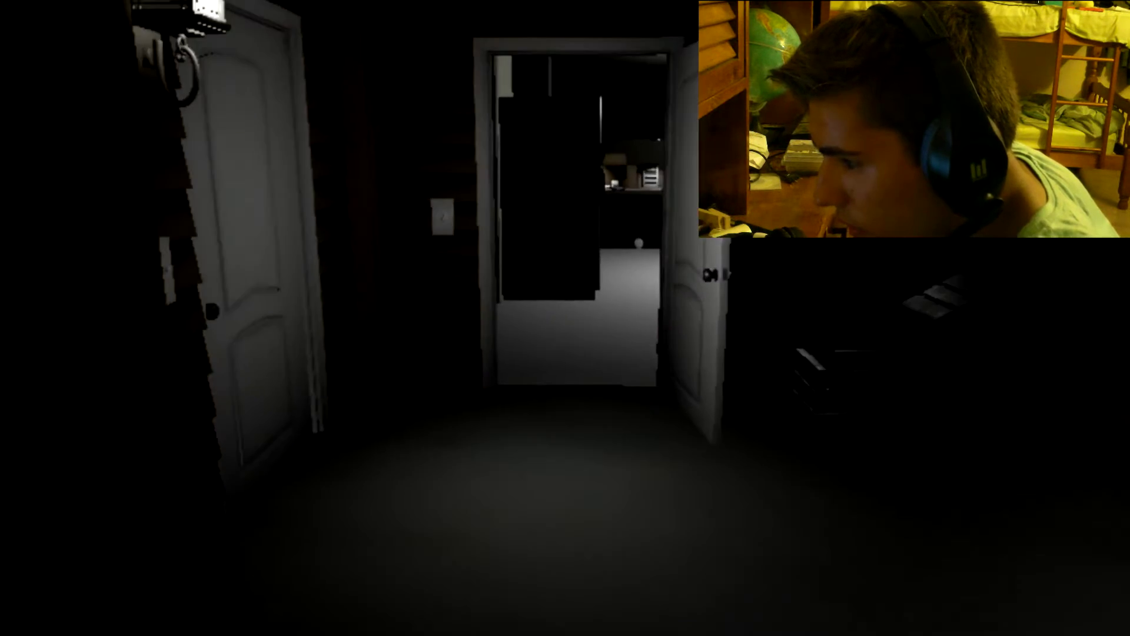
key("w")
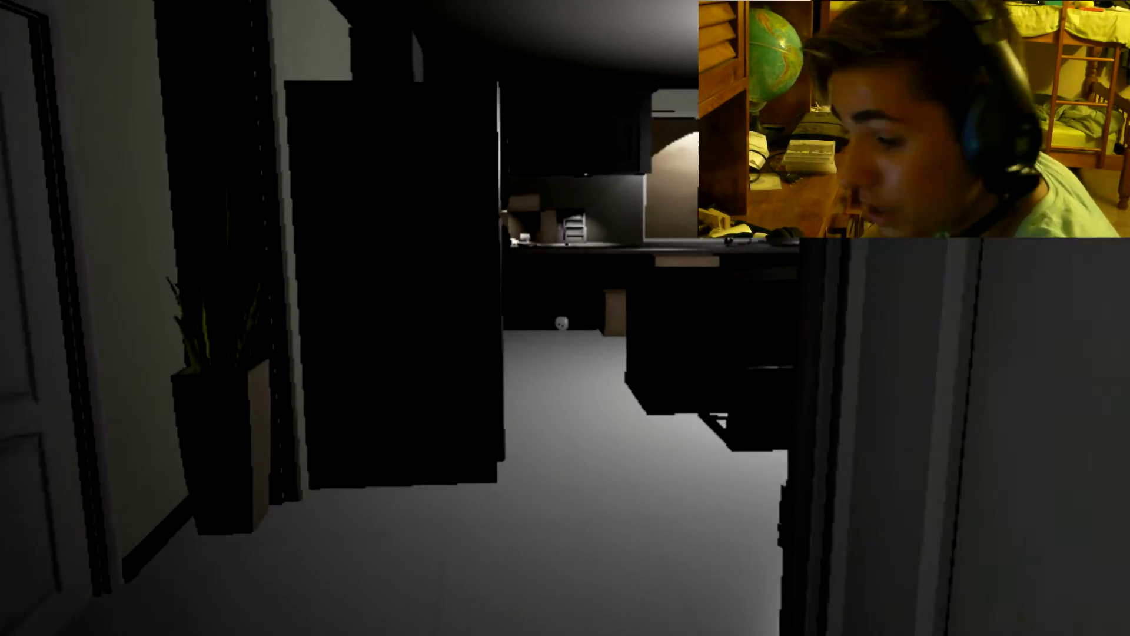
key("w")
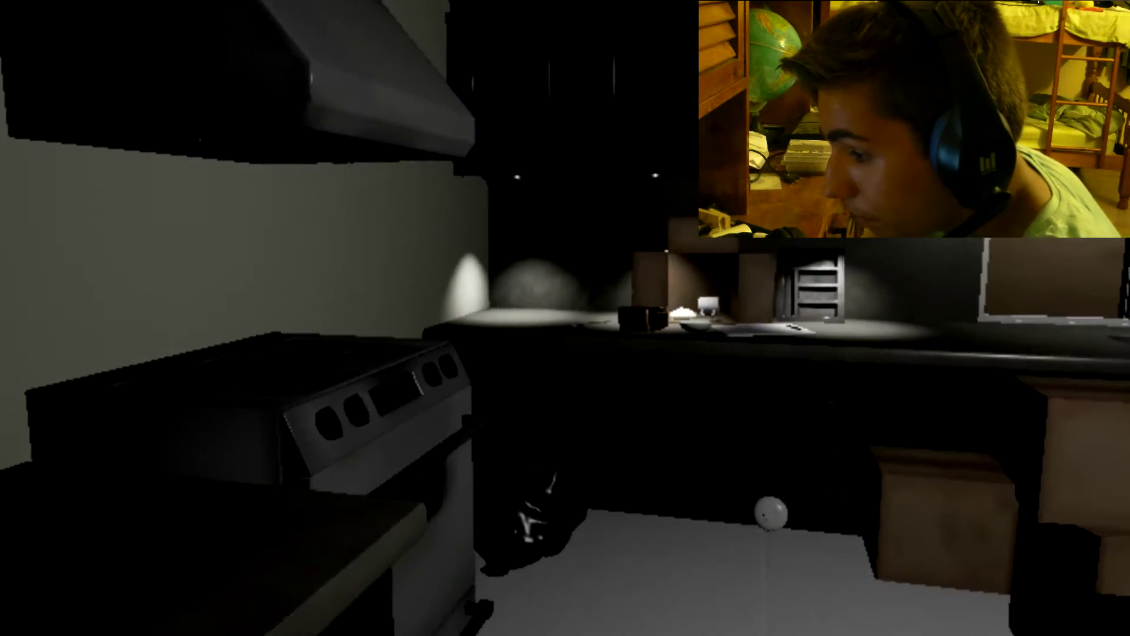
key("w")
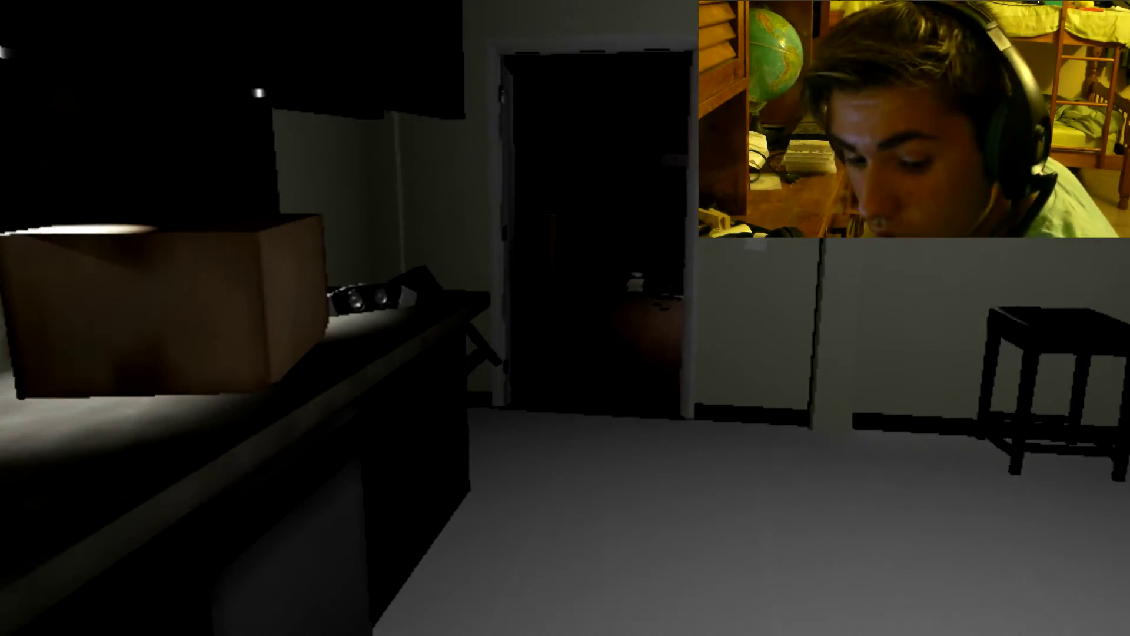
key("w")
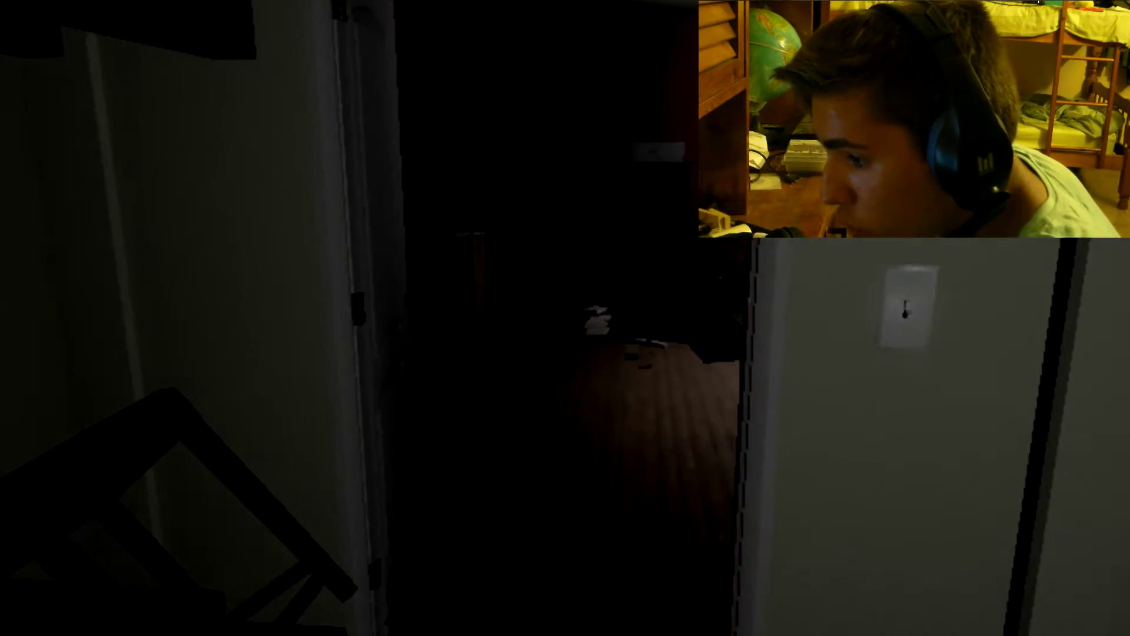
key("w")
key("w")
key("w")
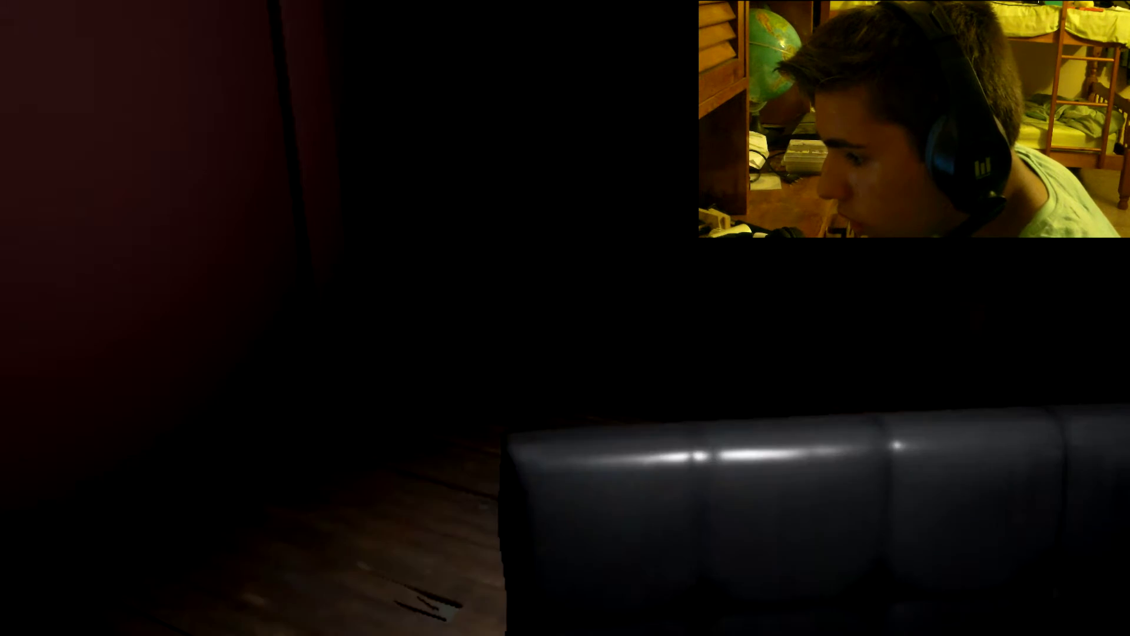
key("w")
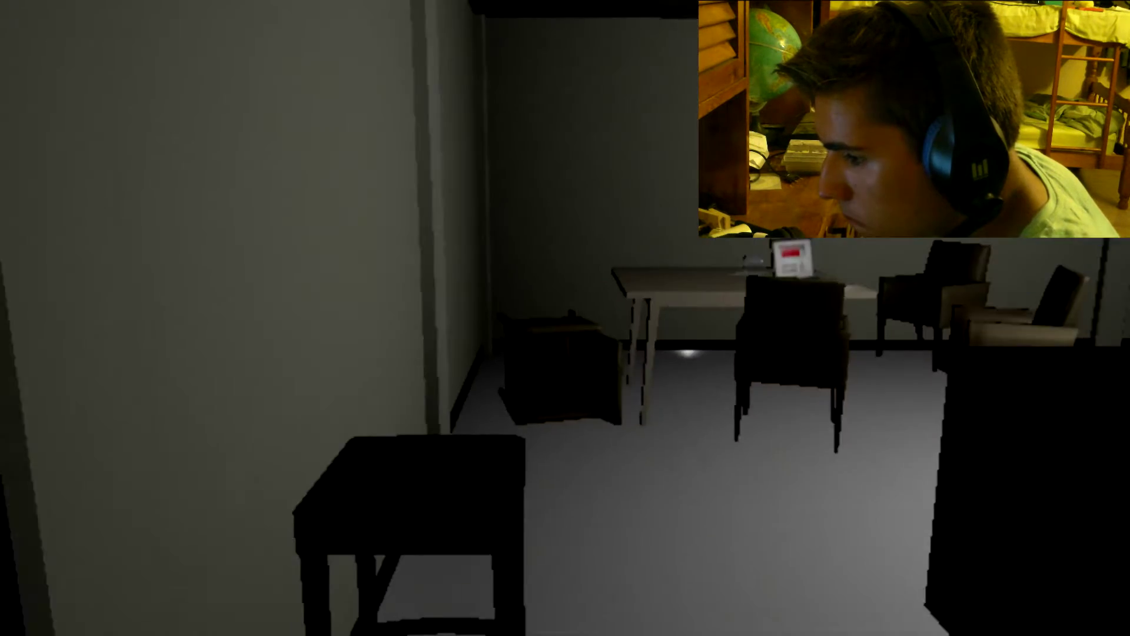
key("w")
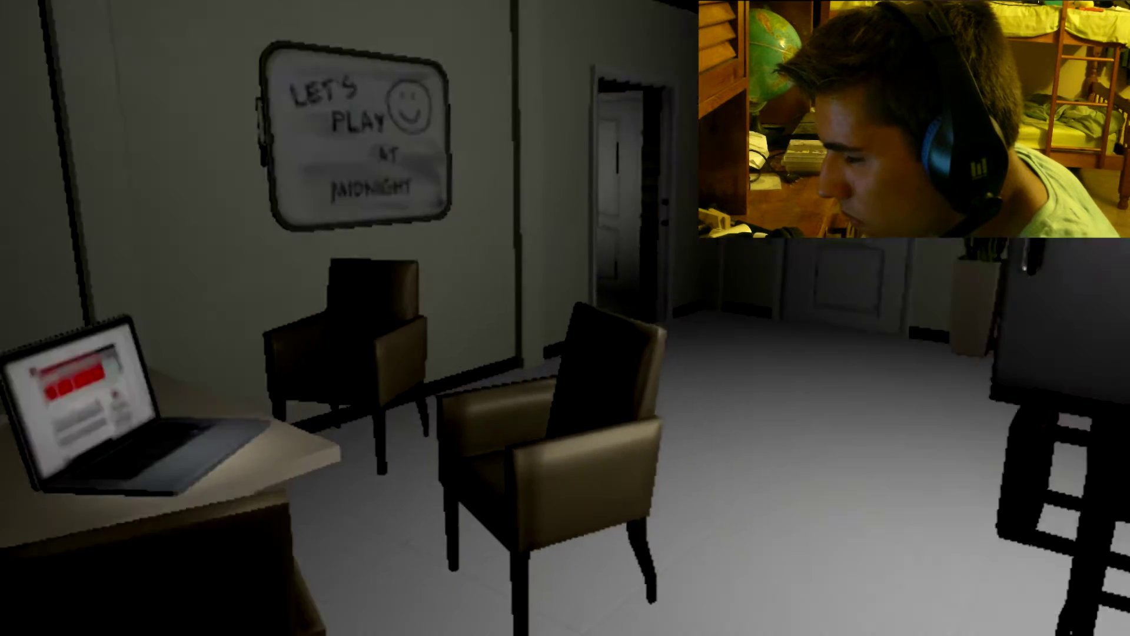
key("w")
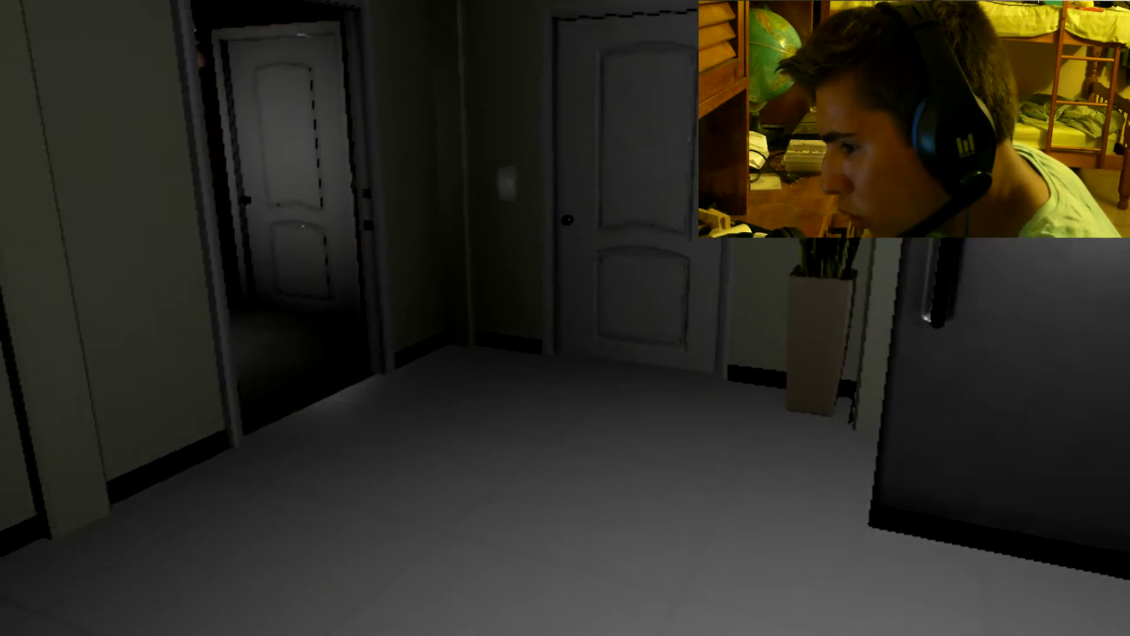
key("w")
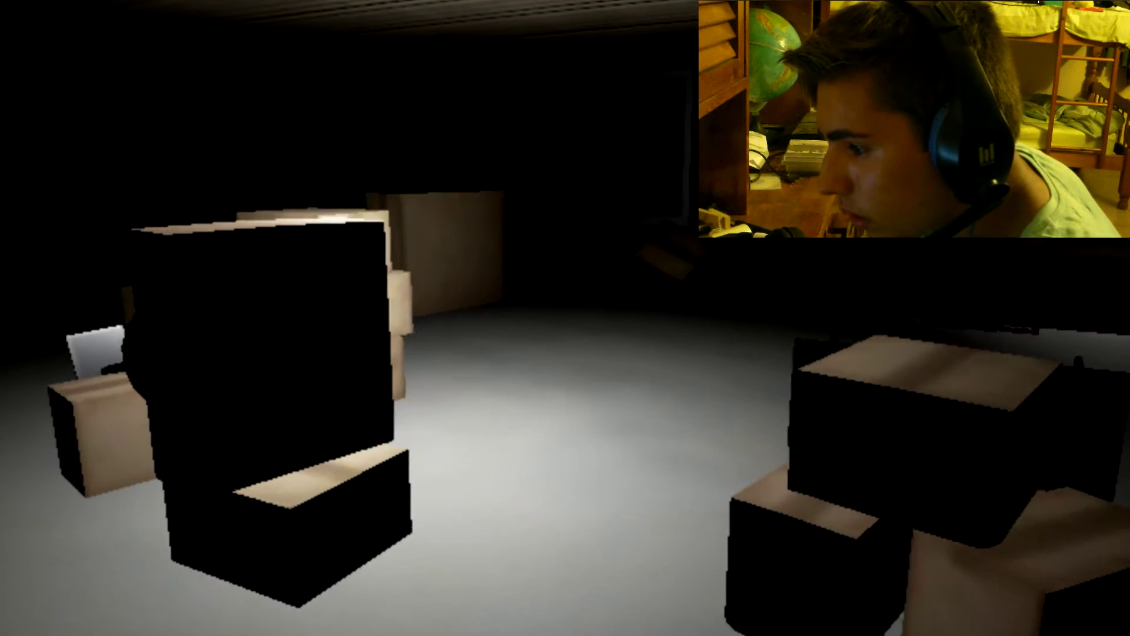
key("w")
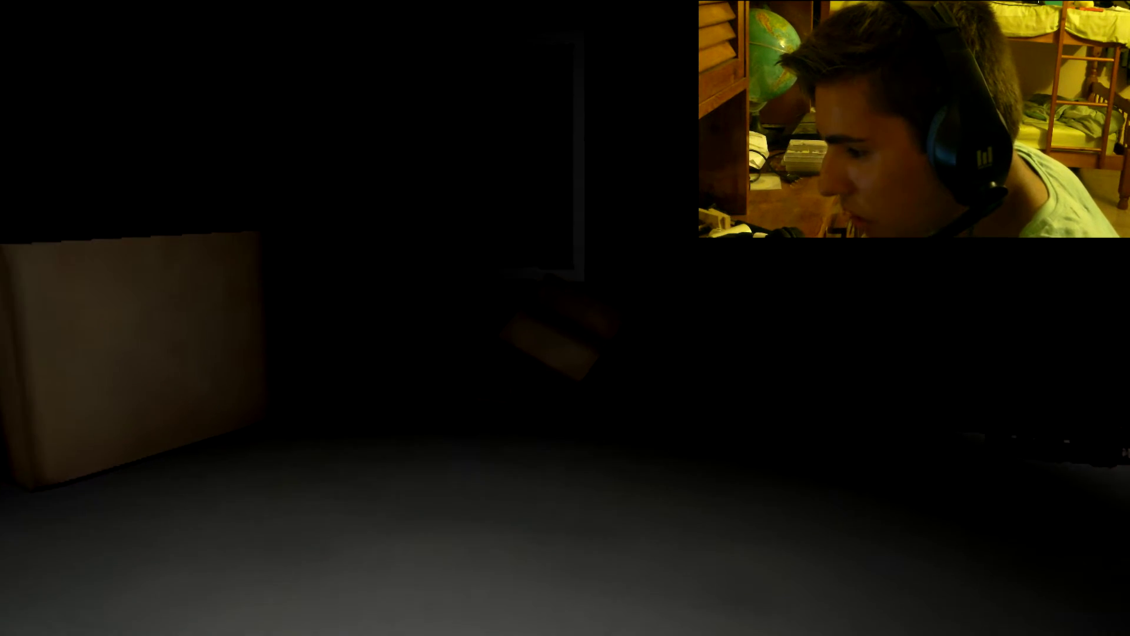
left_click_drag(565, 317, 670, 318)
key("w")
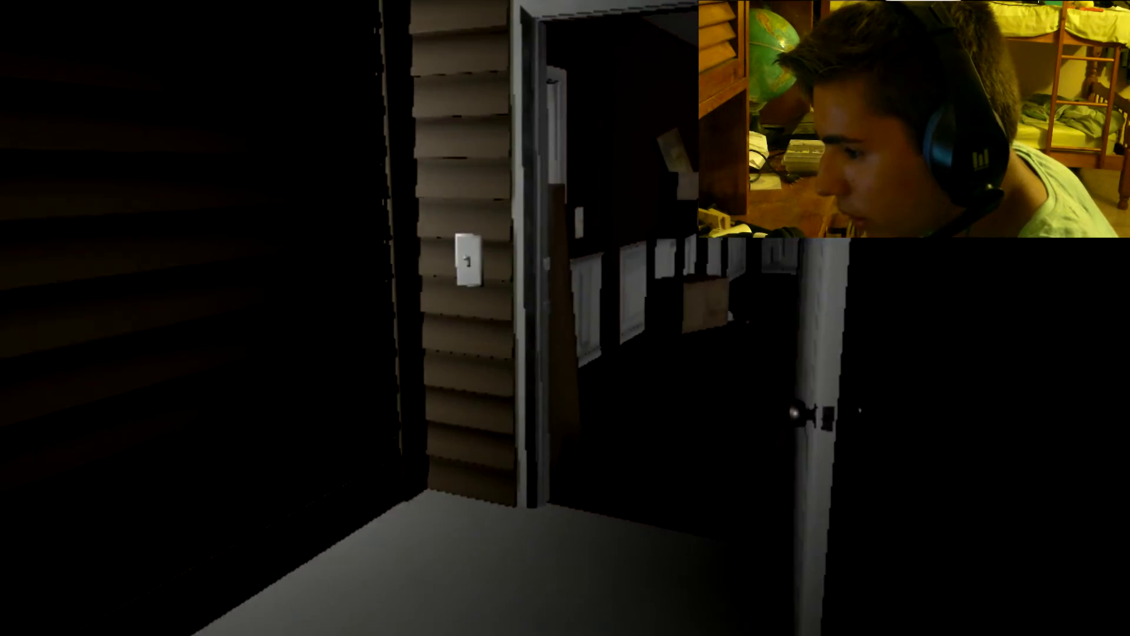
key("w")
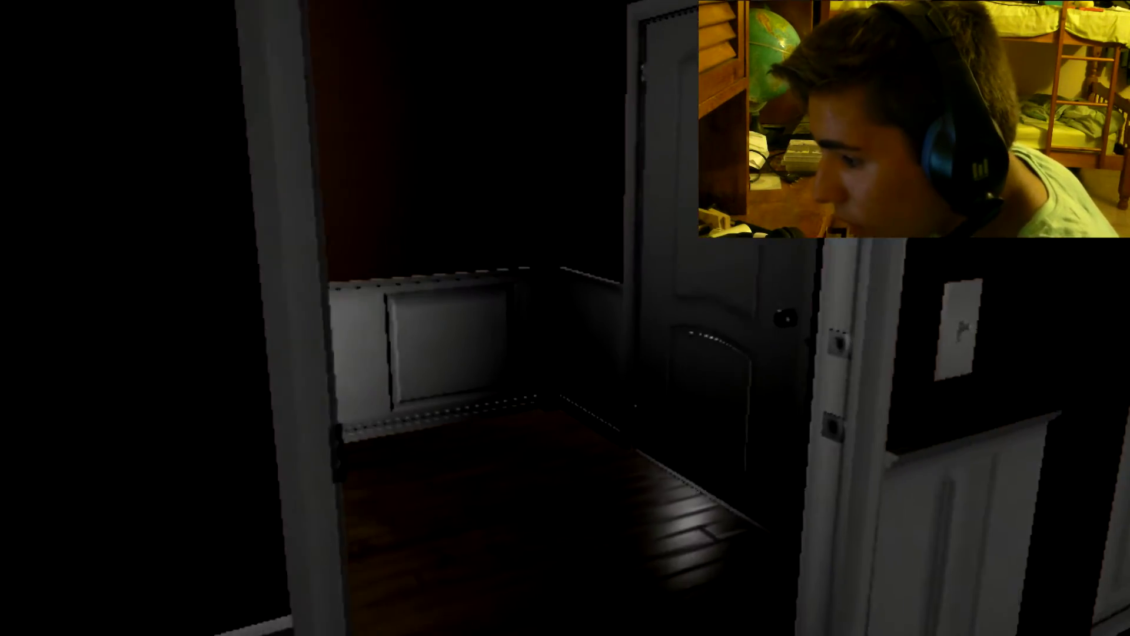
key("e")
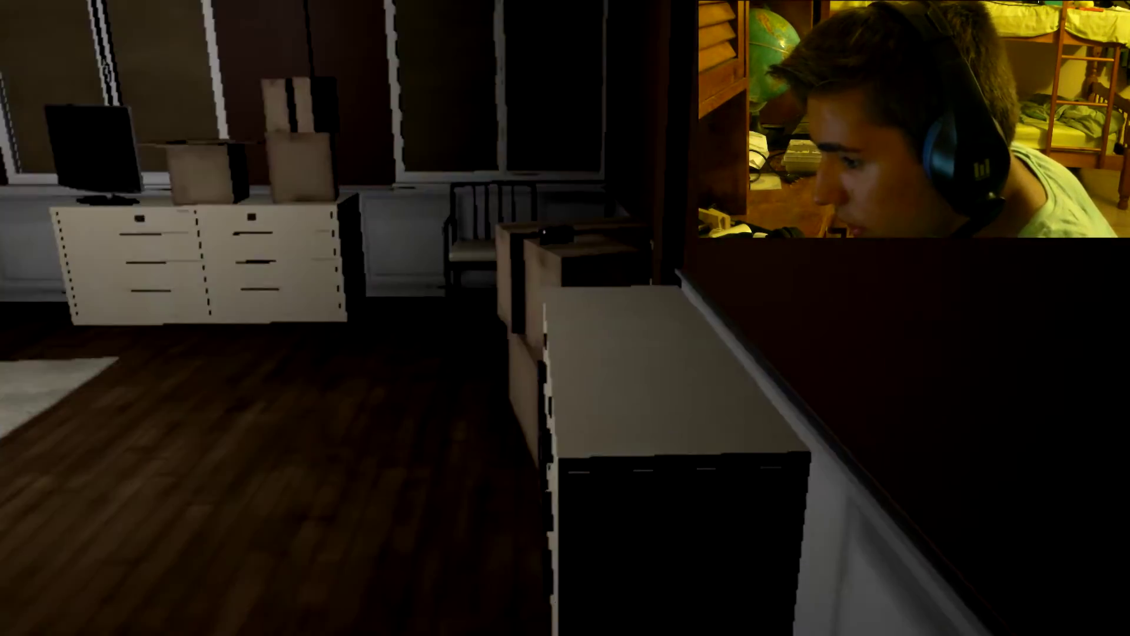
key("w")
key("w")
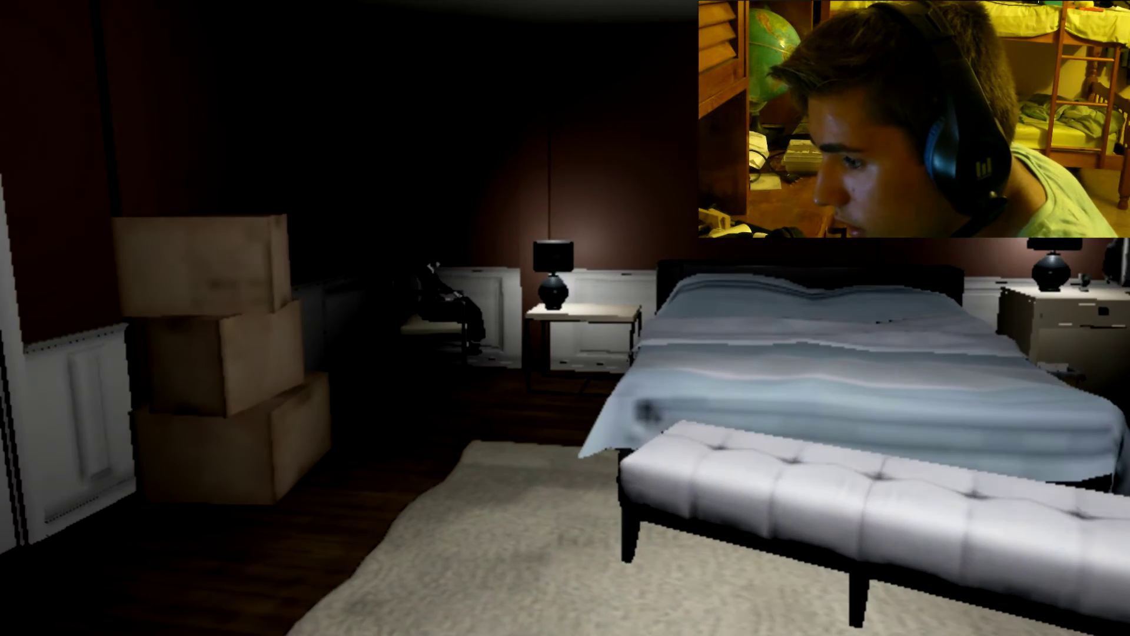
key("w")
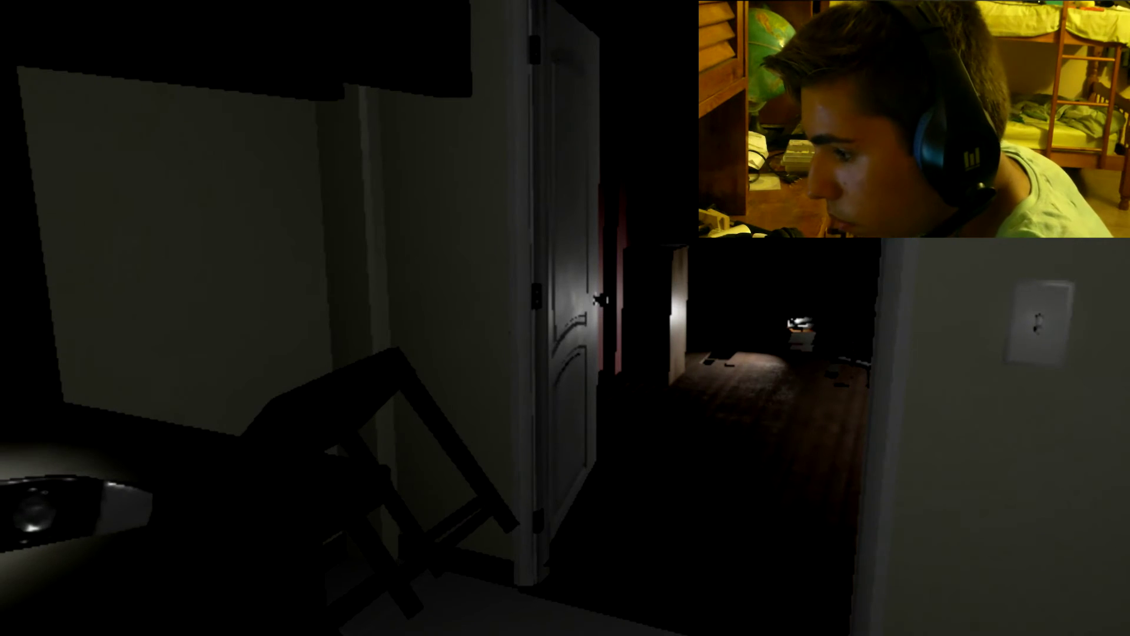
key("w")
key("w")
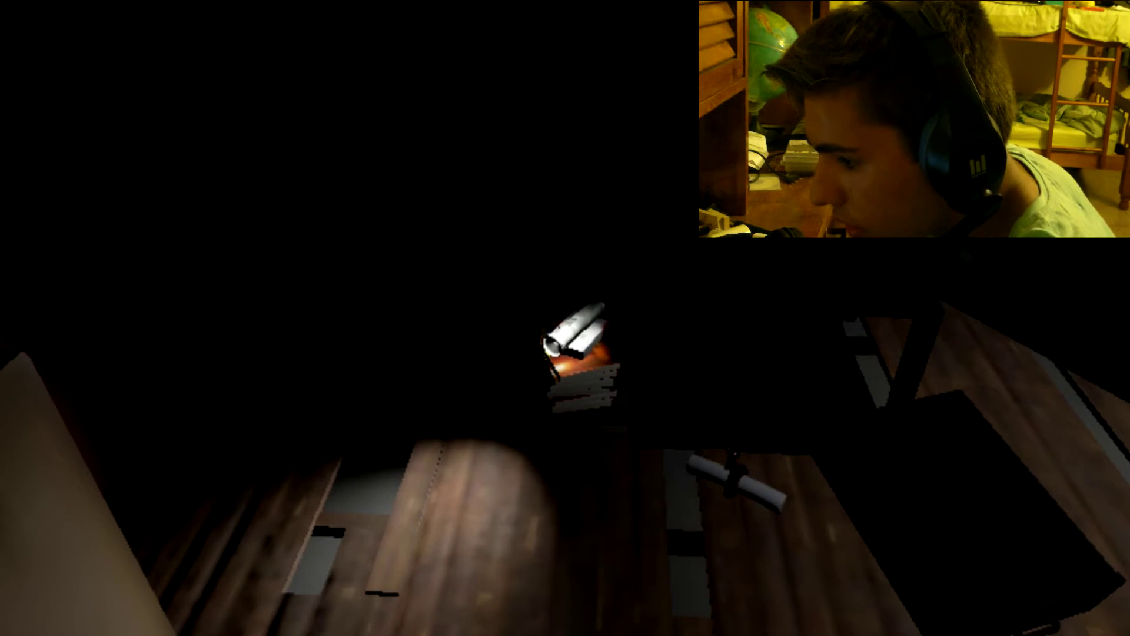
key("e")
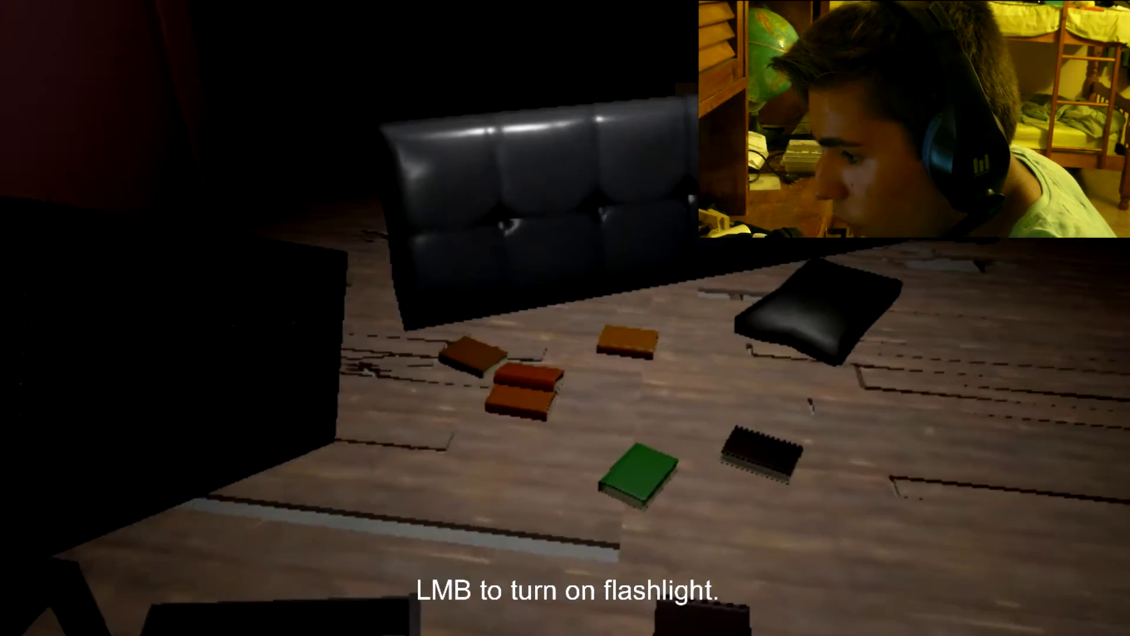
key("w")
key("w")
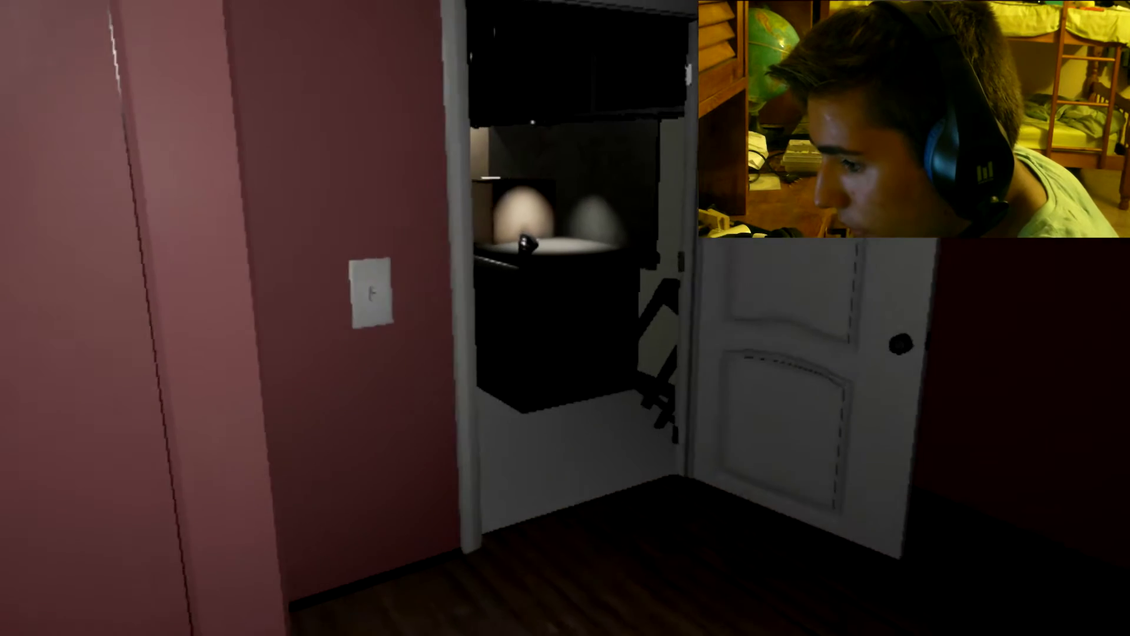
key("w")
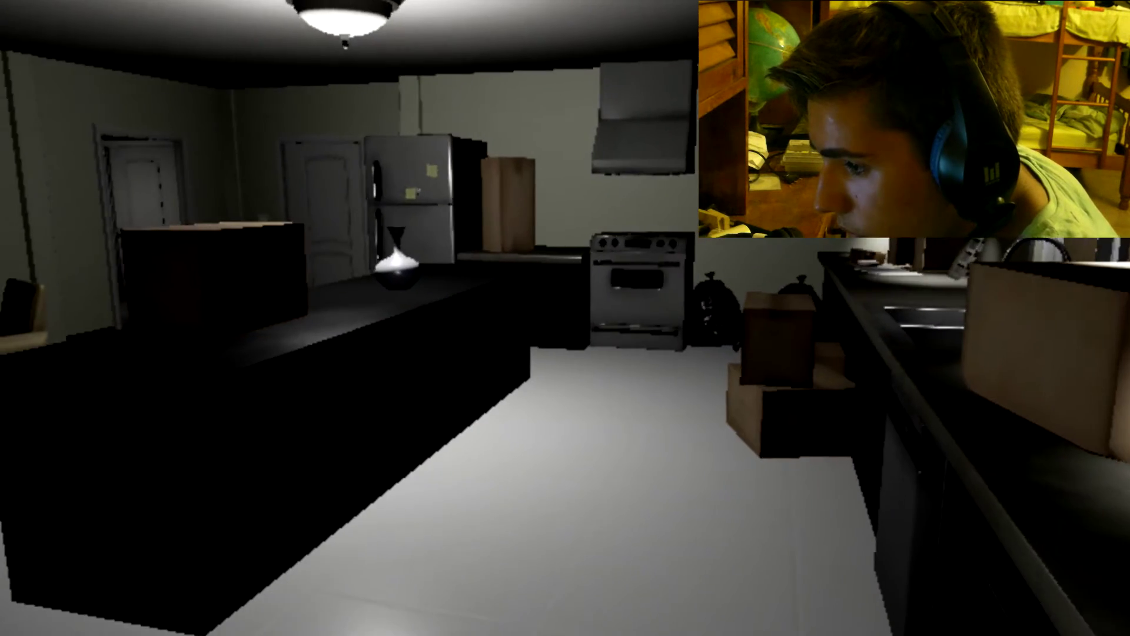
key("a")
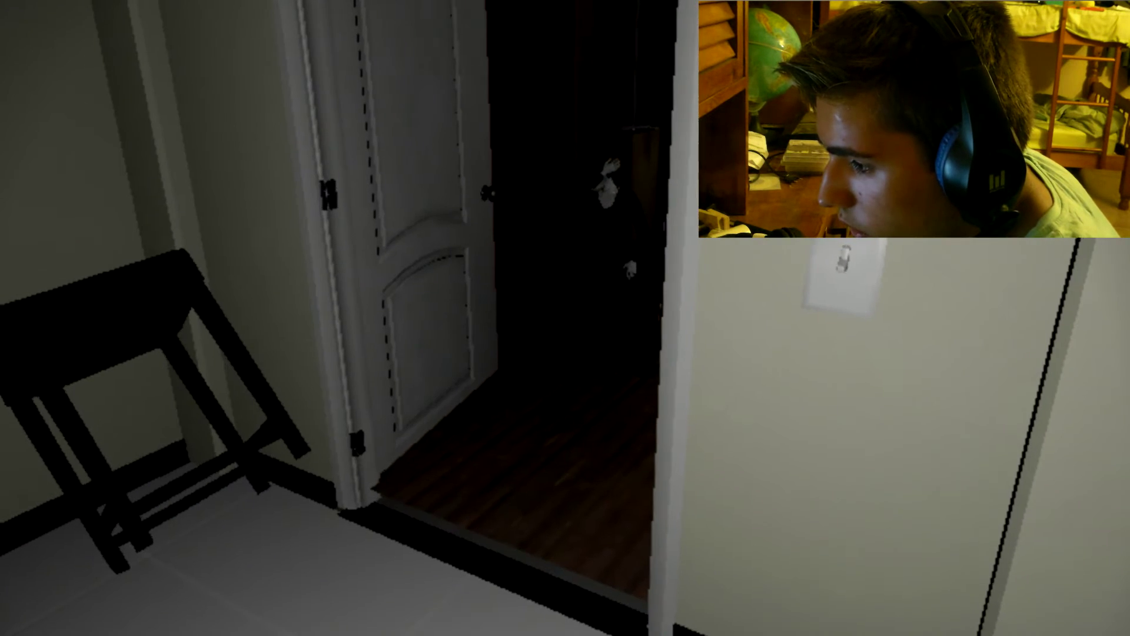
key("w")
key("w")
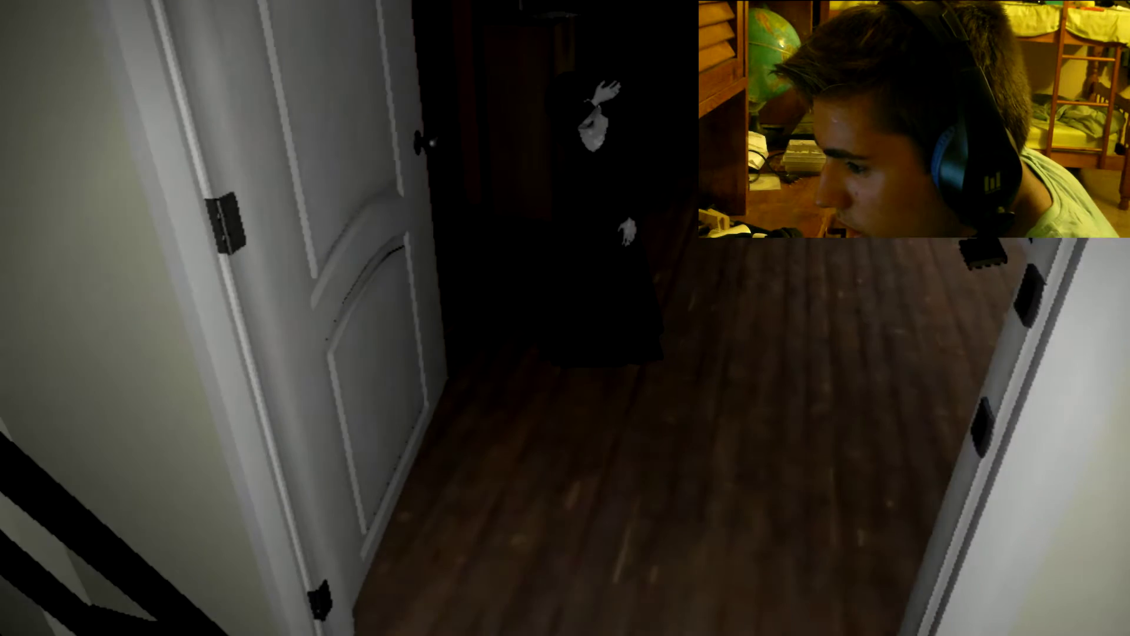
key("s")
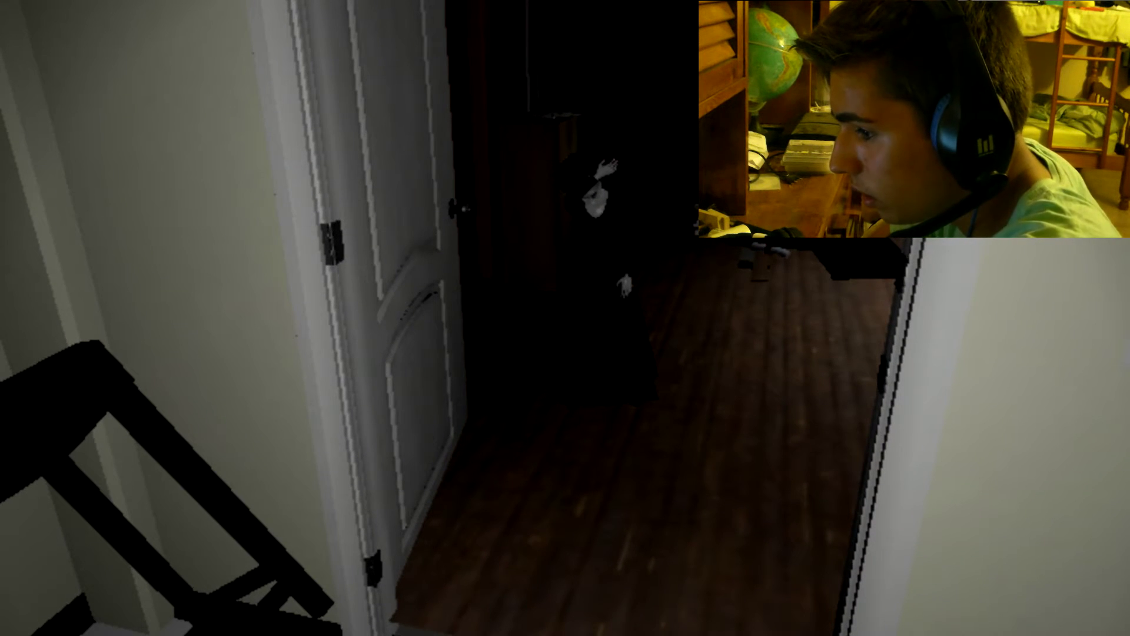
key("w")
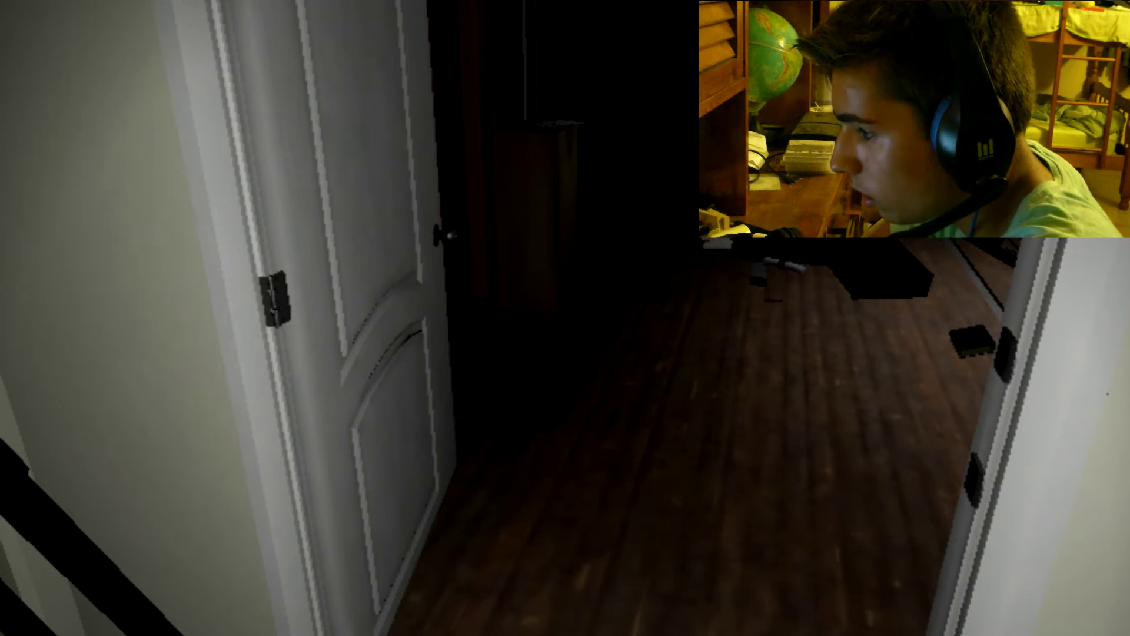
key("w")
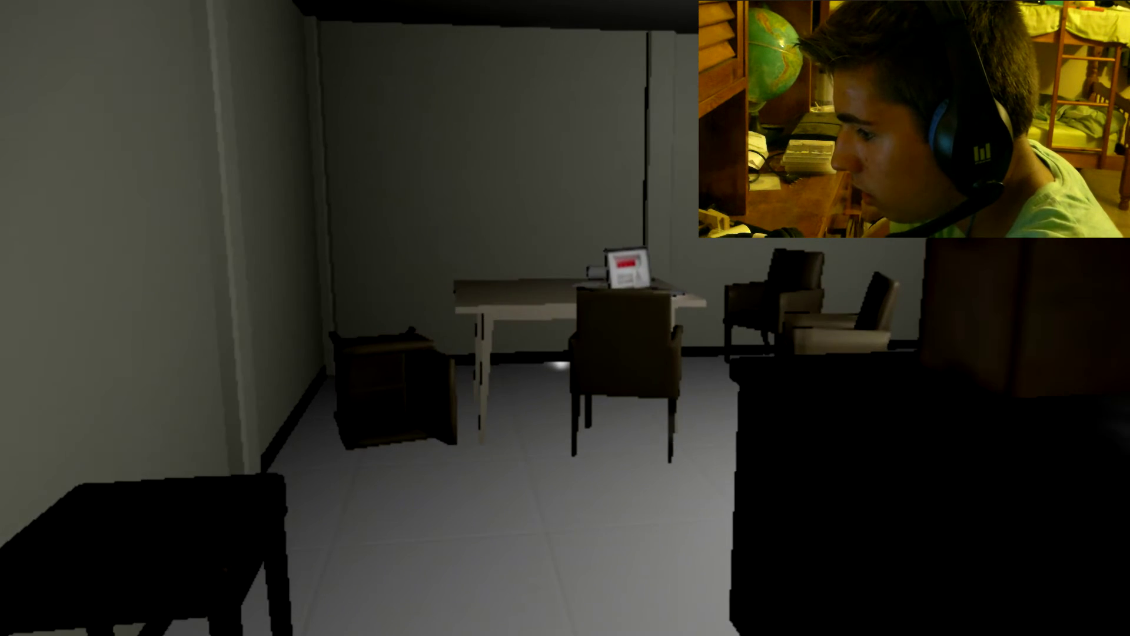
key("w")
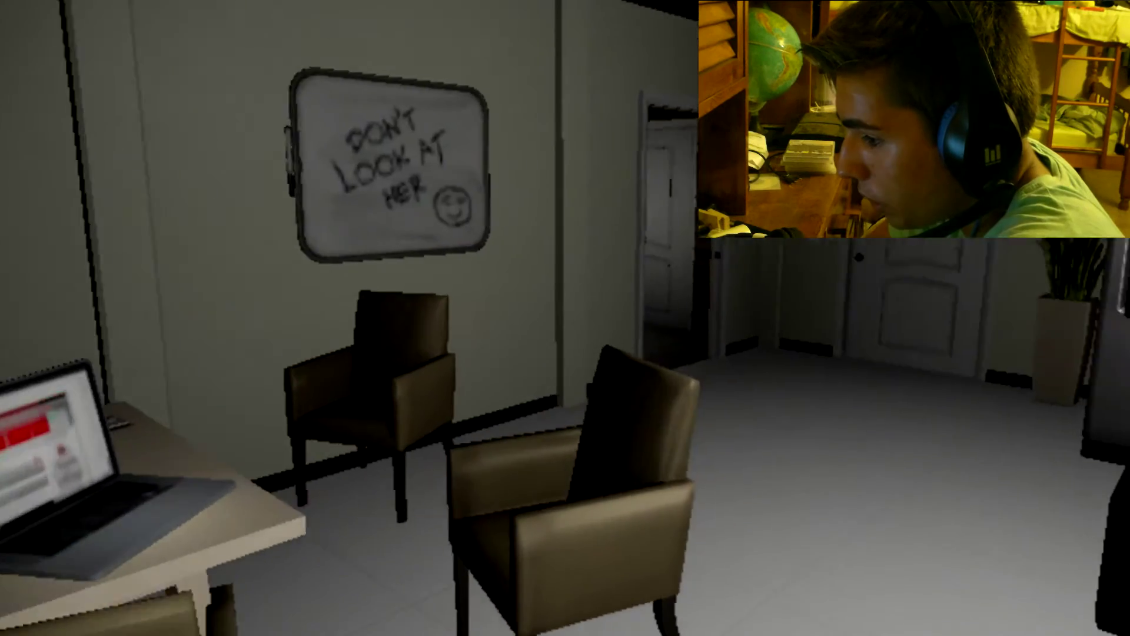
key("w")
key("w")
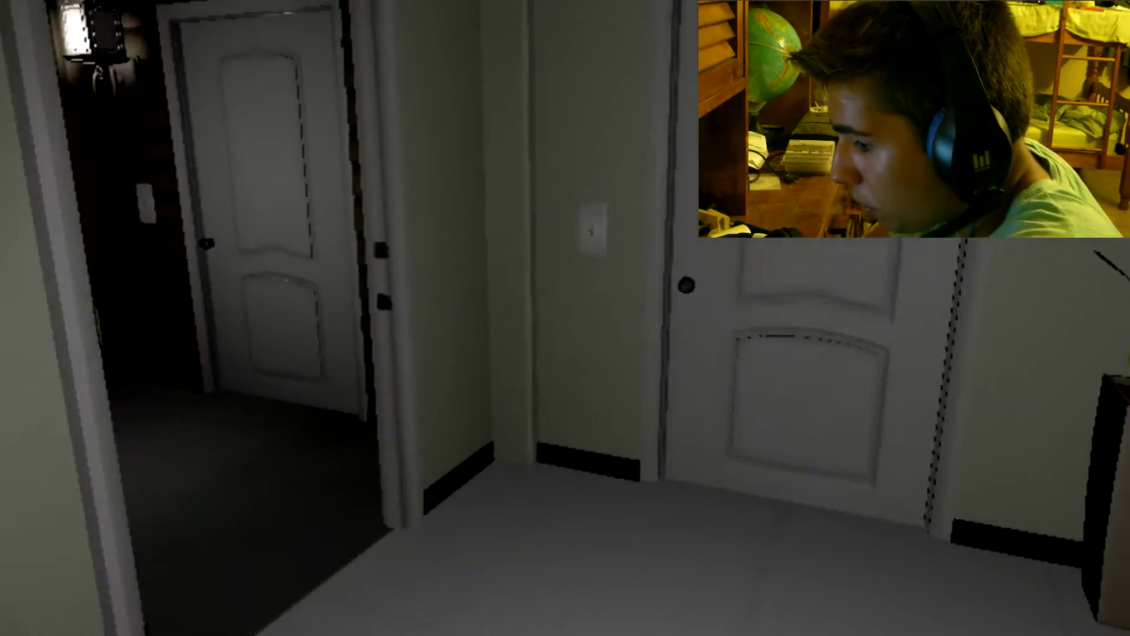
key("w")
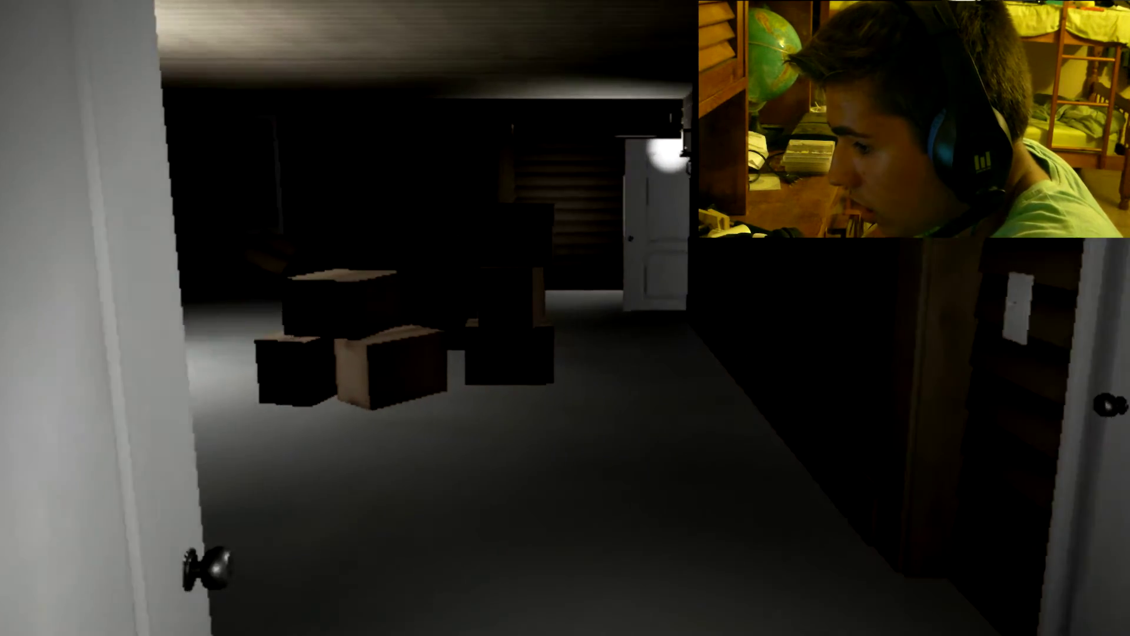
key("w")
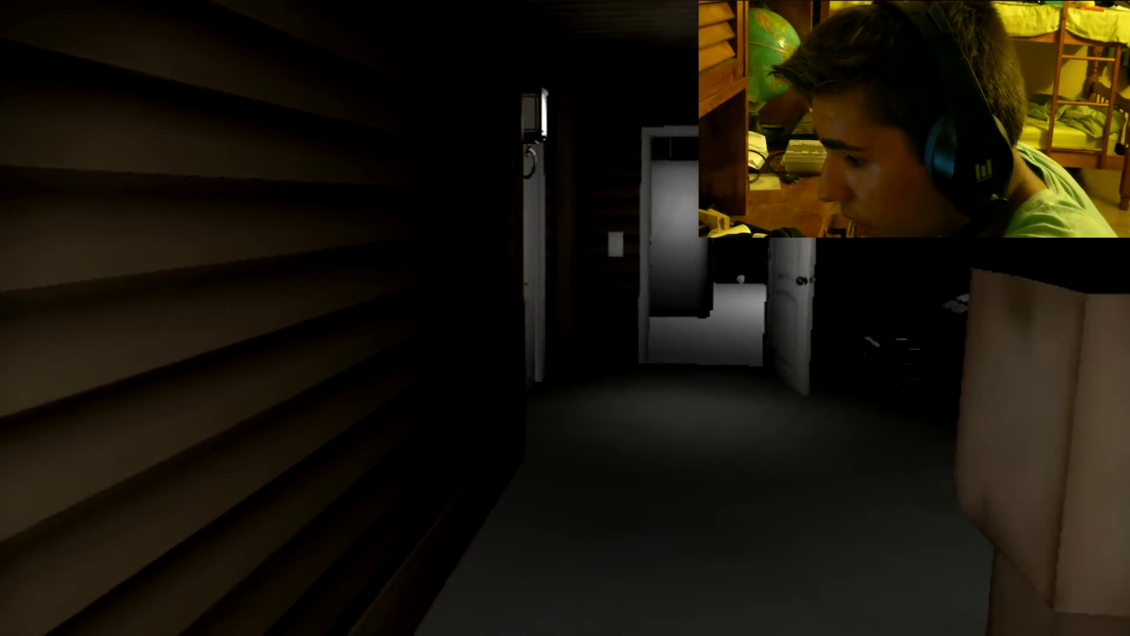
key("w")
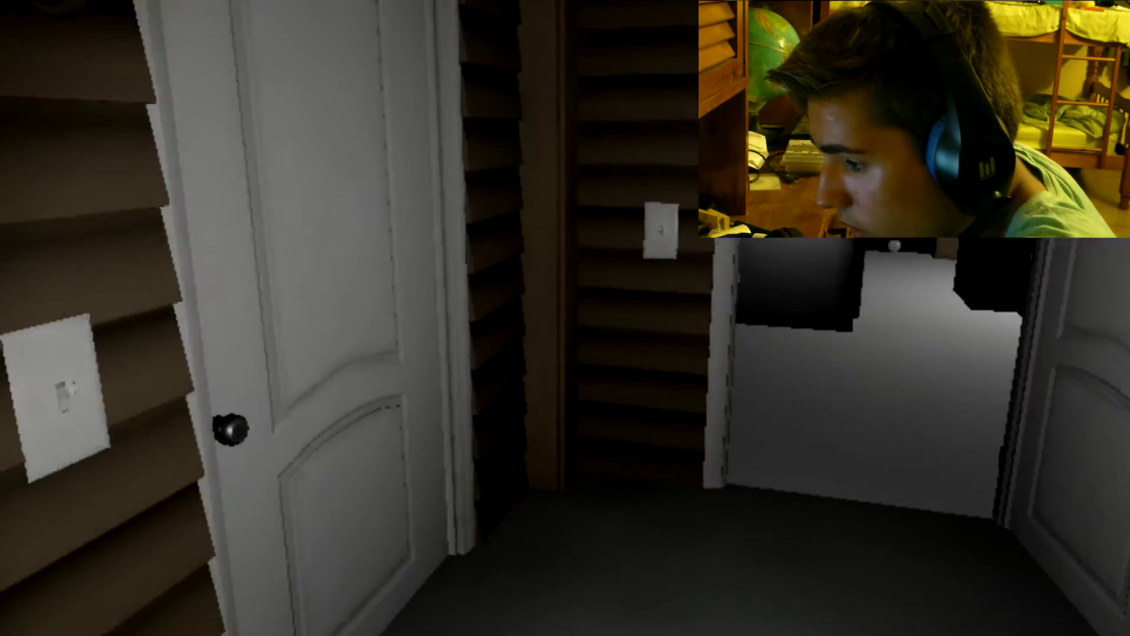
key("w")
key("w")
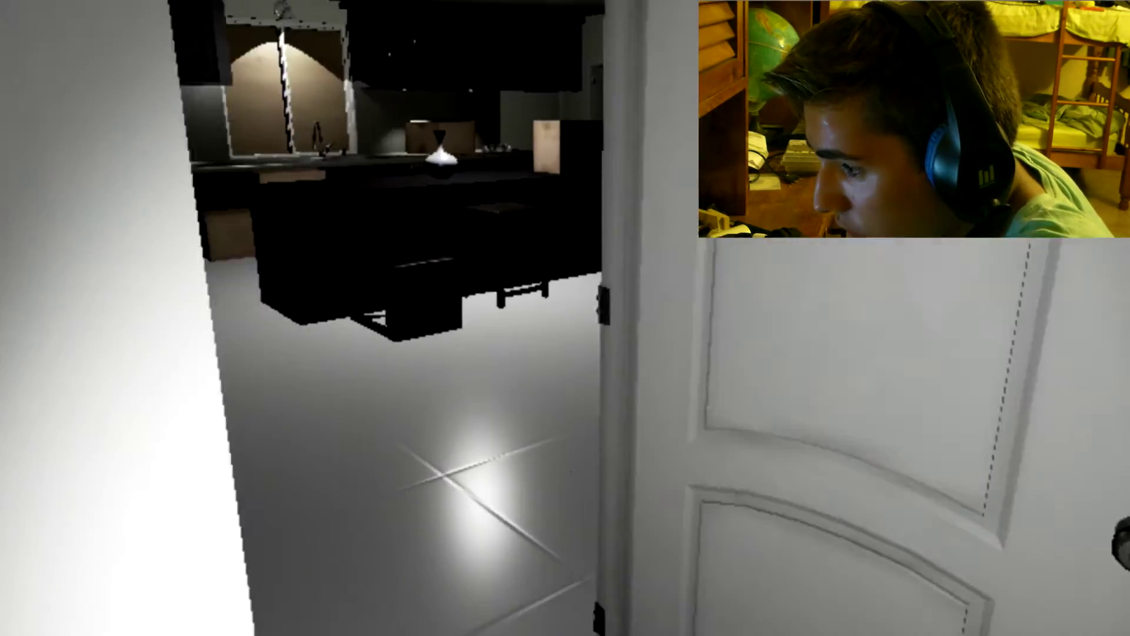
key("w")
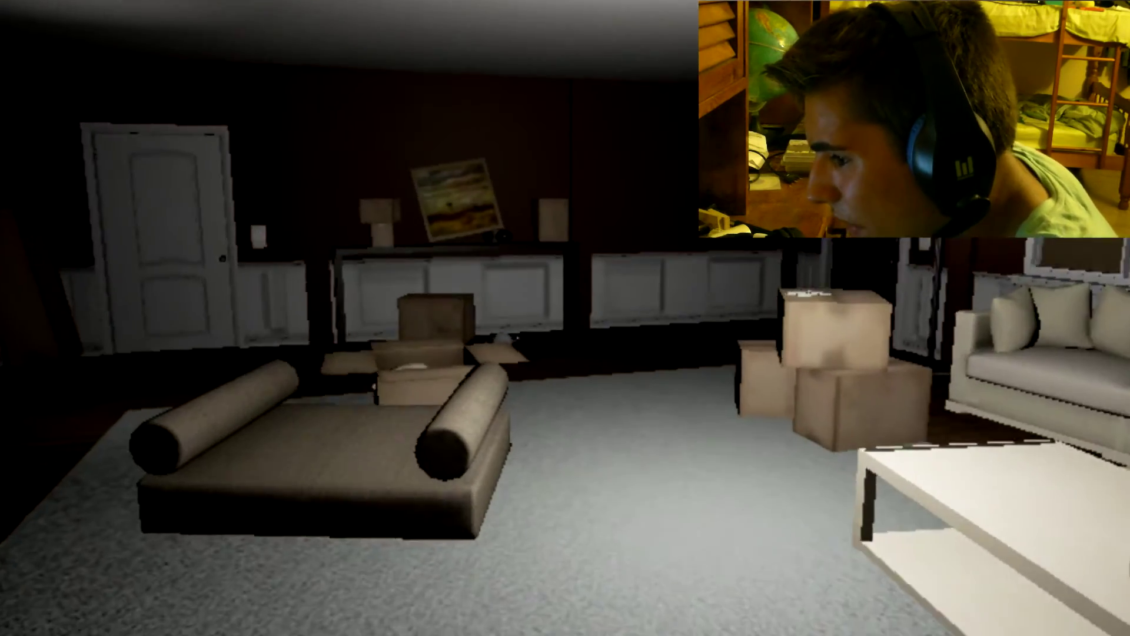
key("w")
key("w")
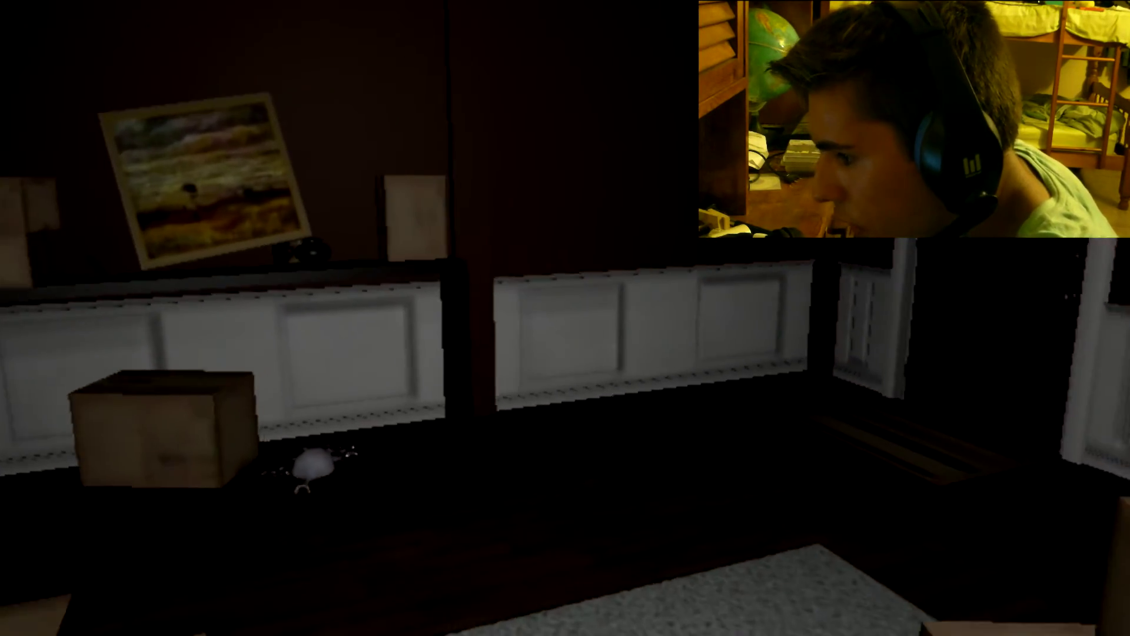
key("w")
key("w")
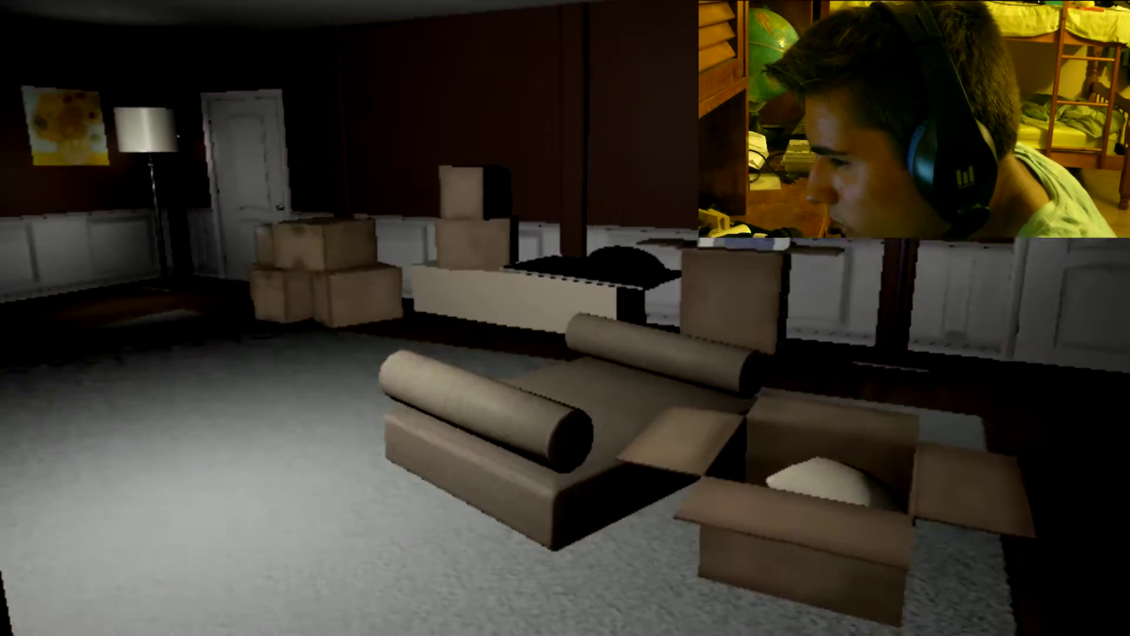
key("w")
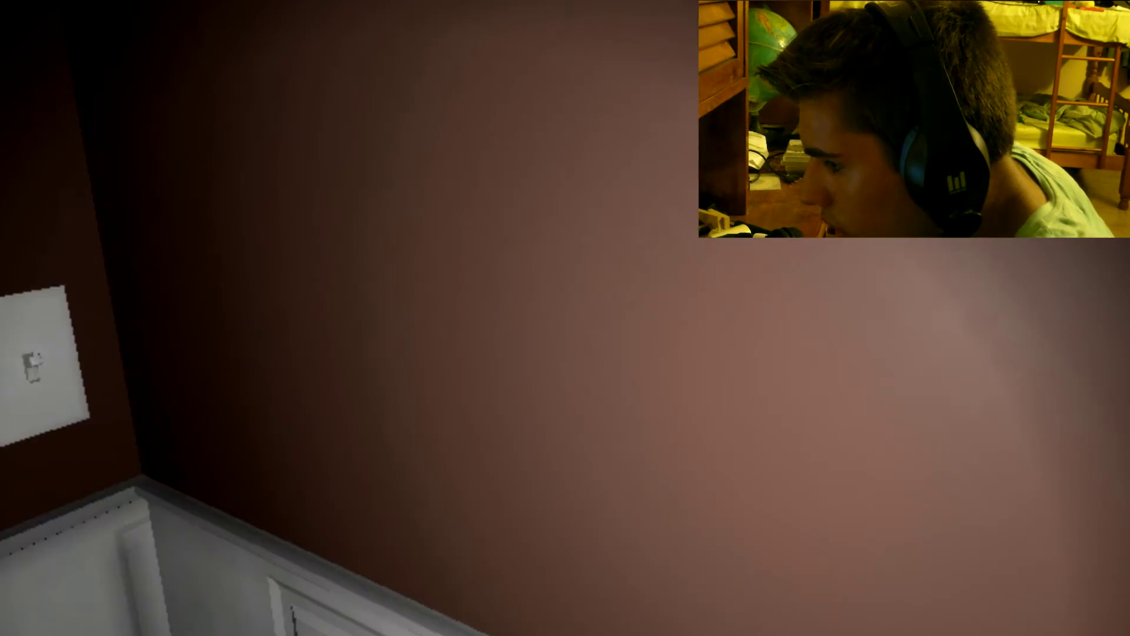
key("w")
key("w")
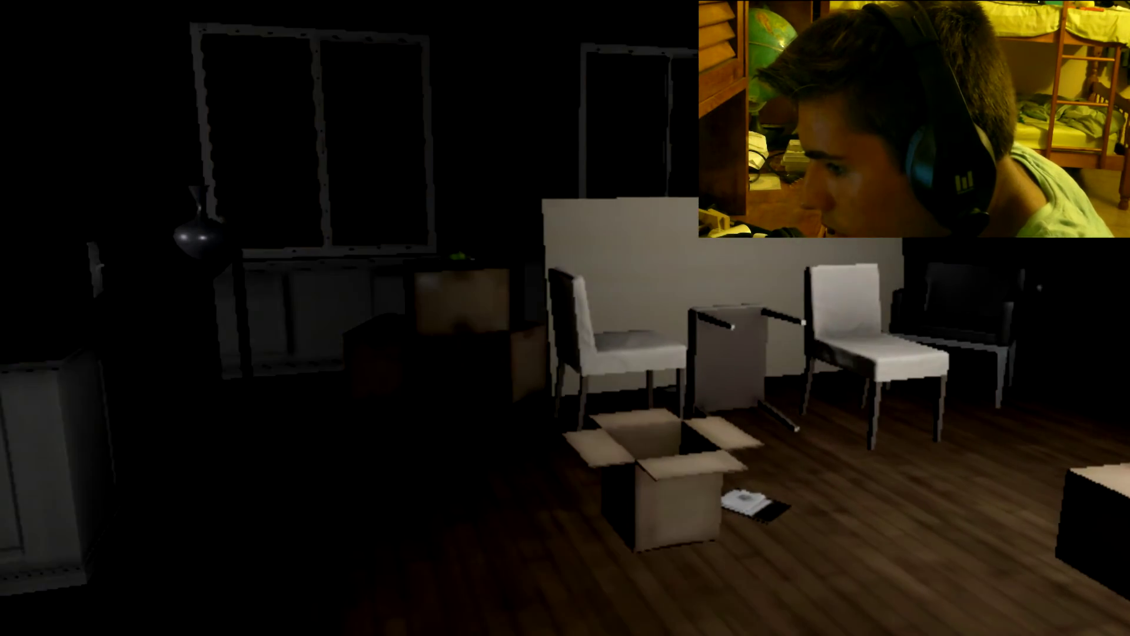
key("w")
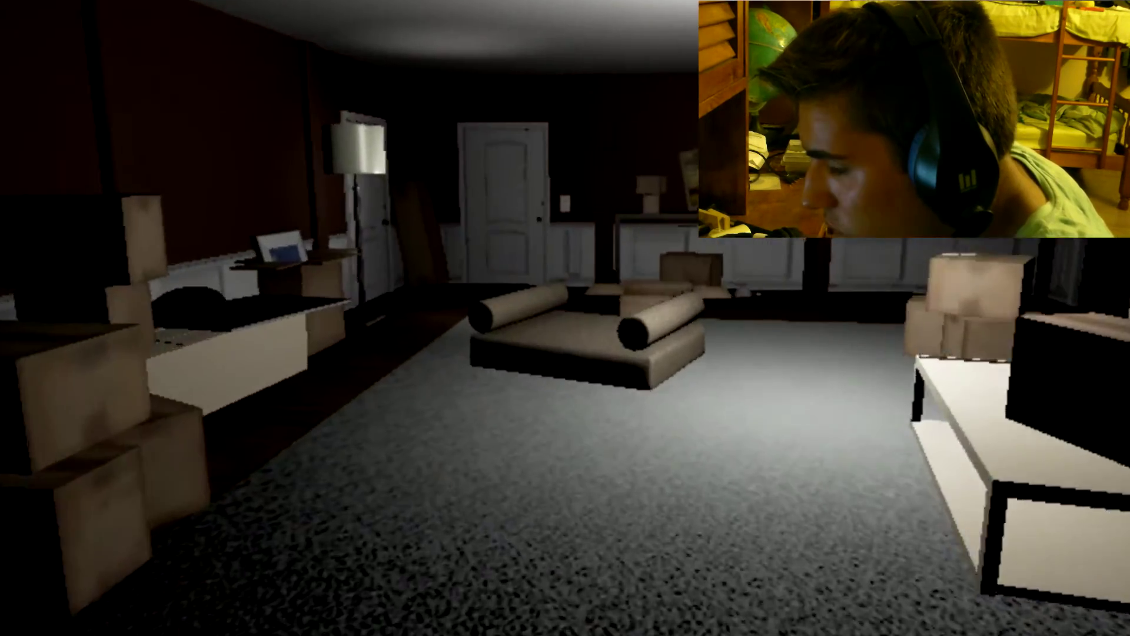
key("w")
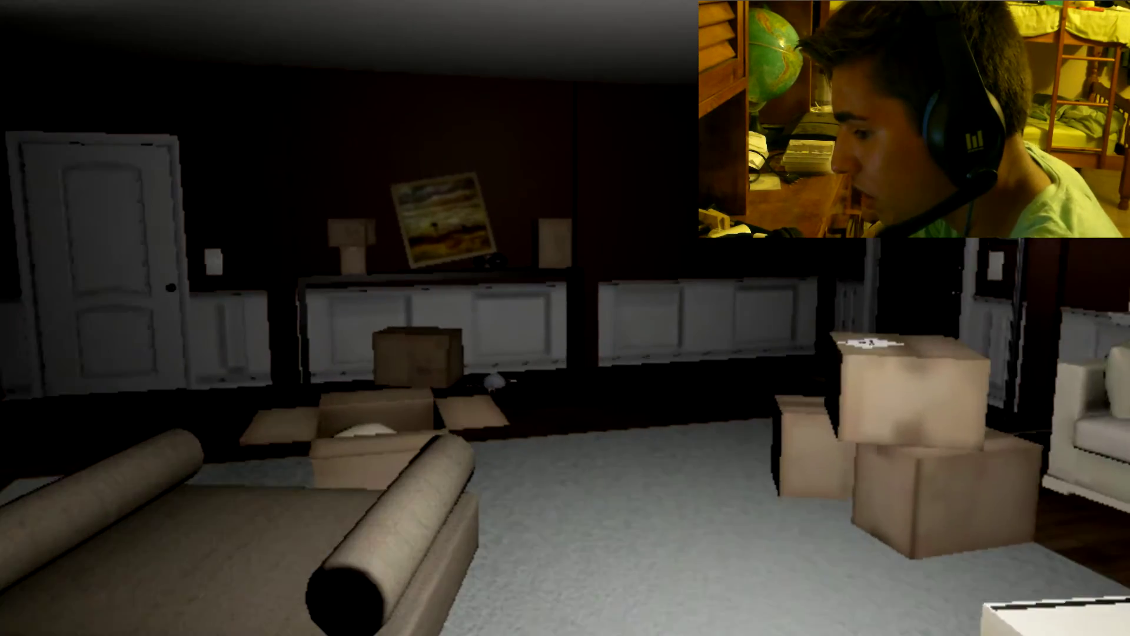
key("w")
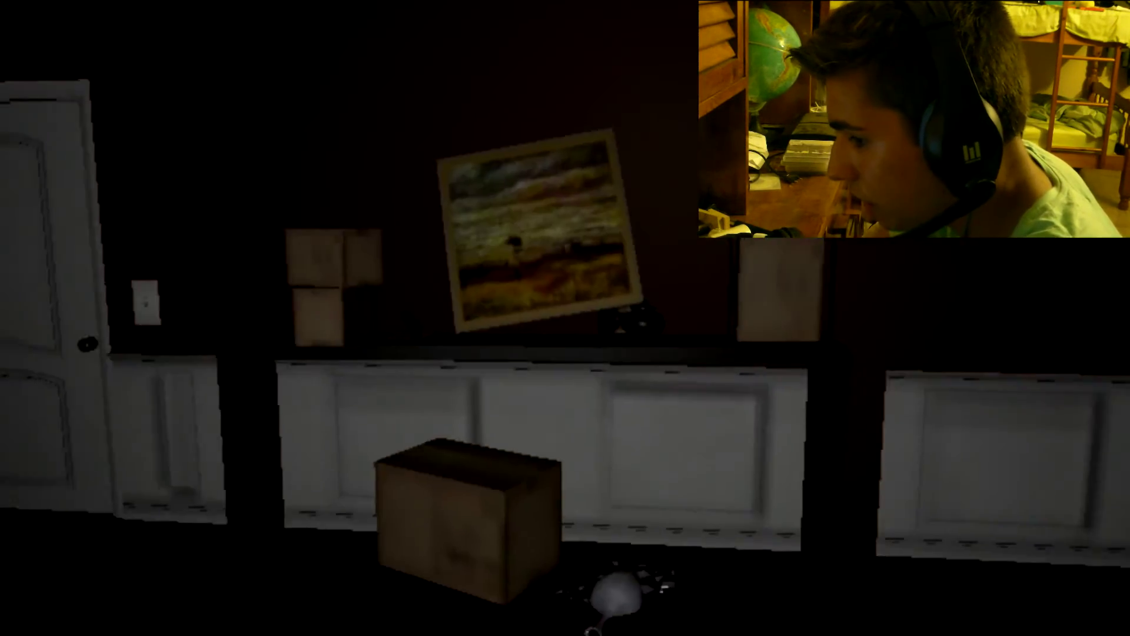
key("s")
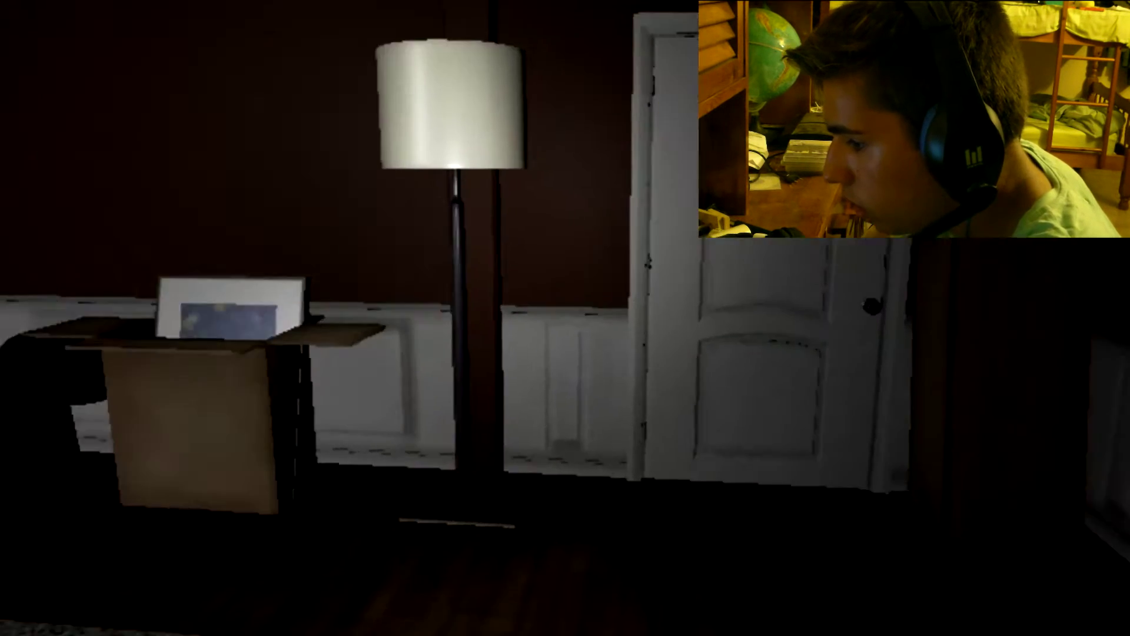
key("w")
key("w")
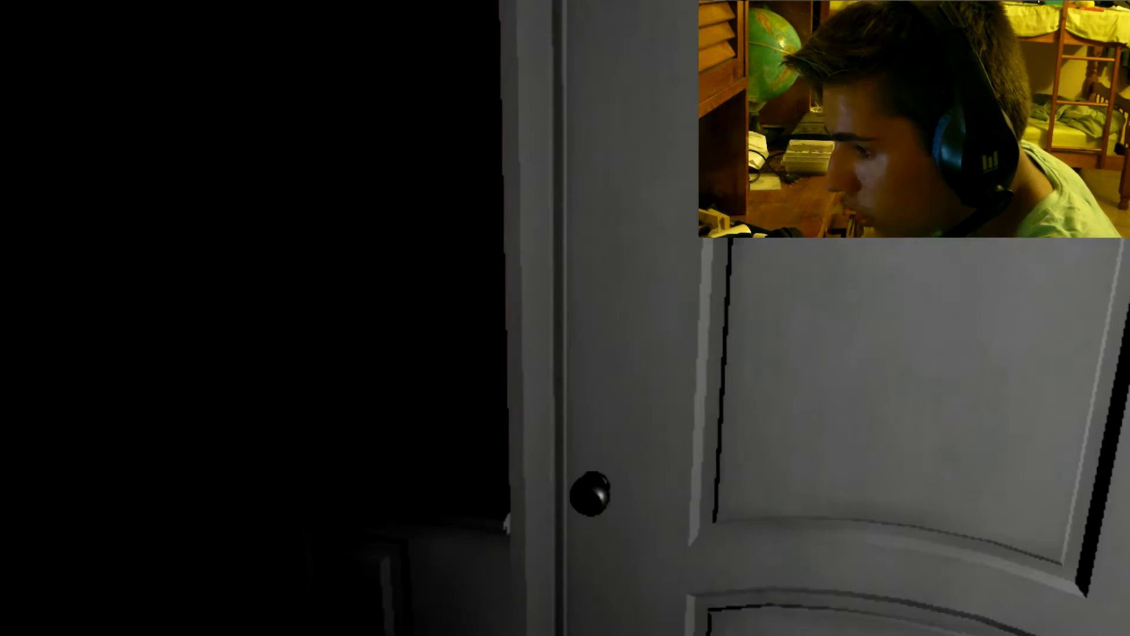
key("w")
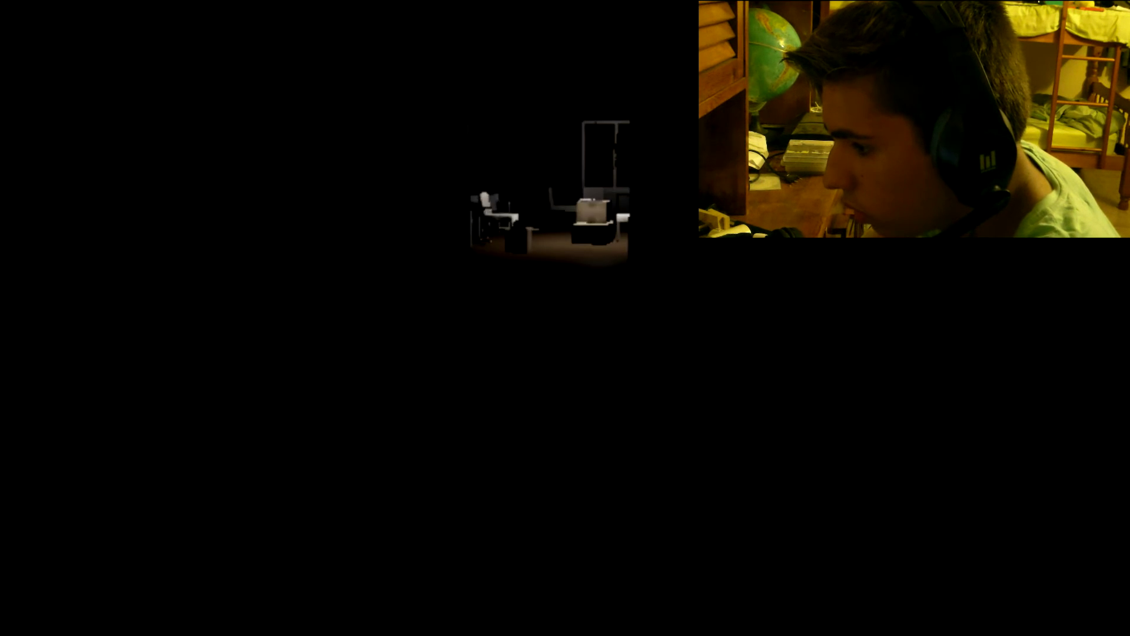
key("w")
key("w")
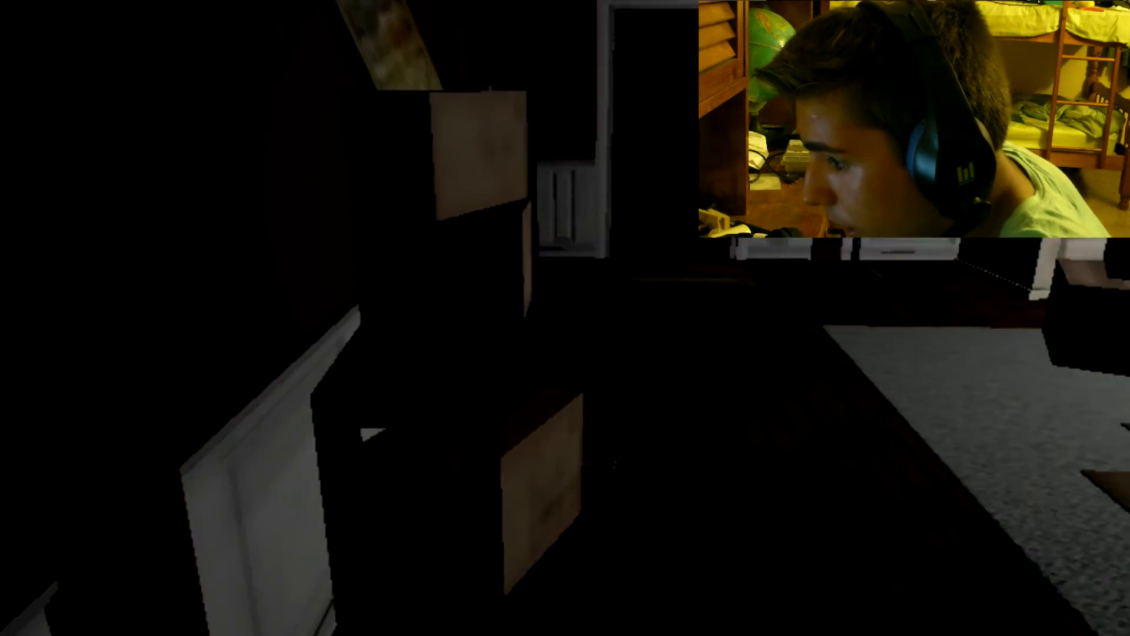
key("w")
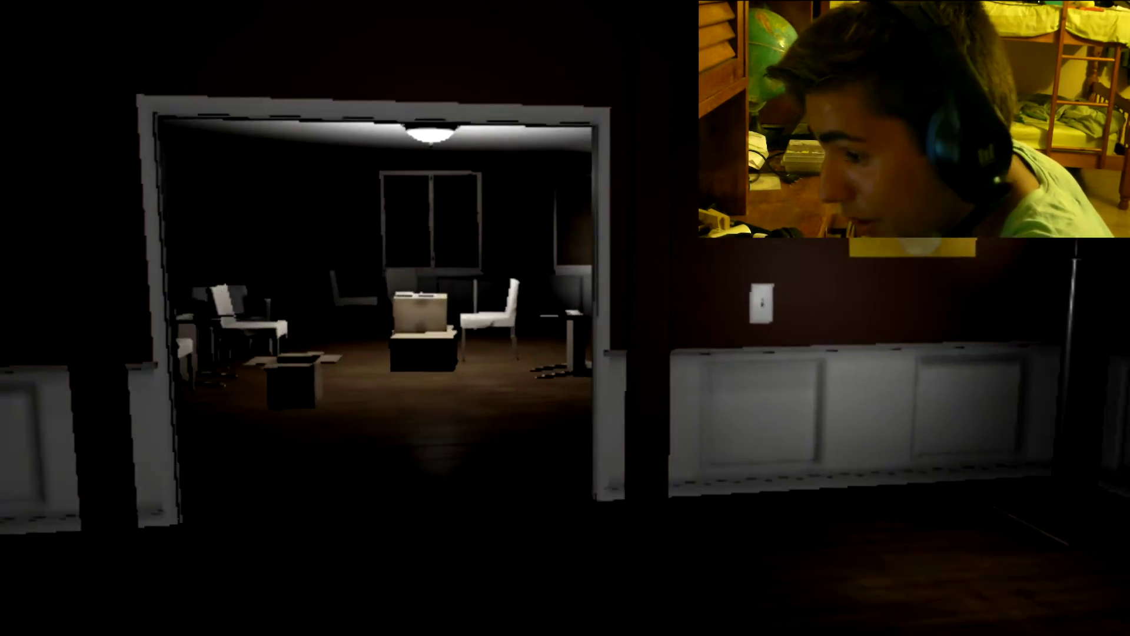
key("w")
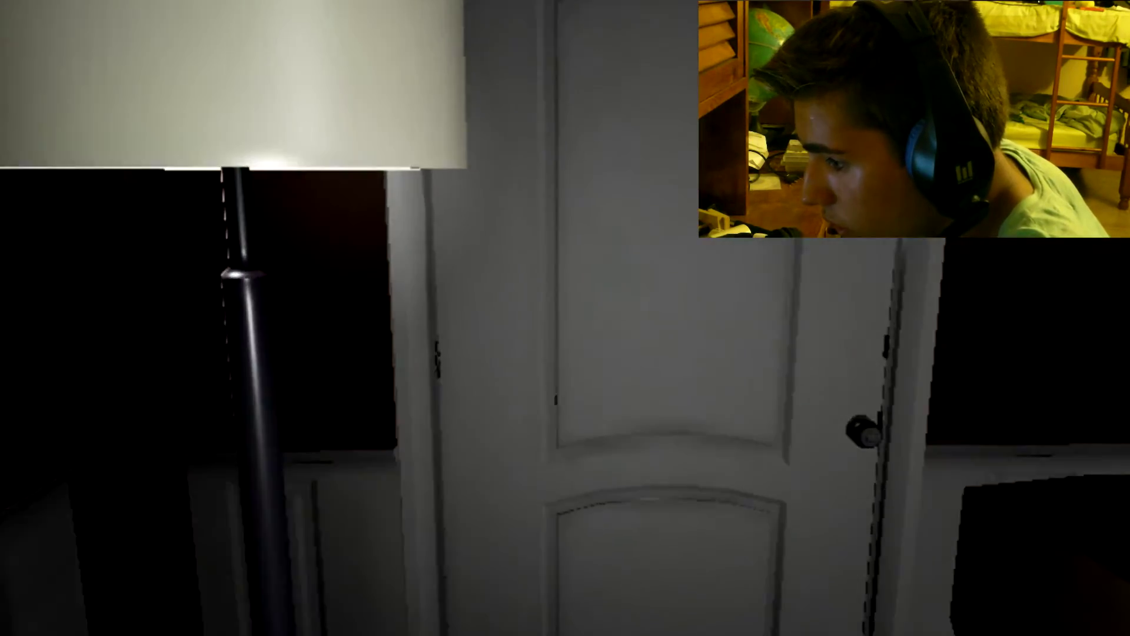
key("e")
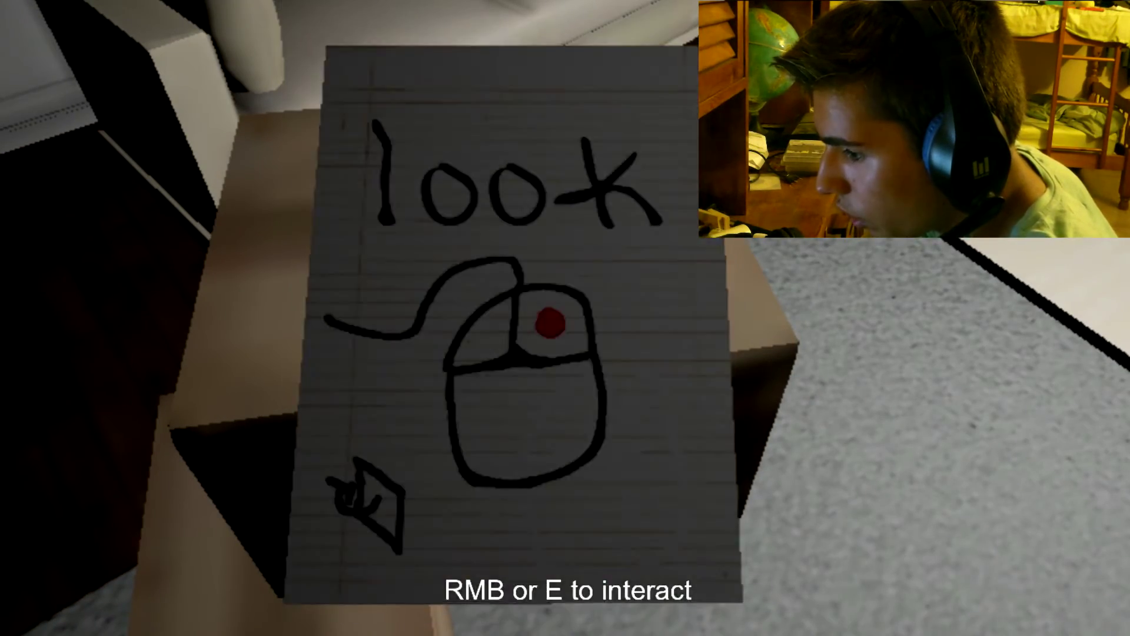
key("e")
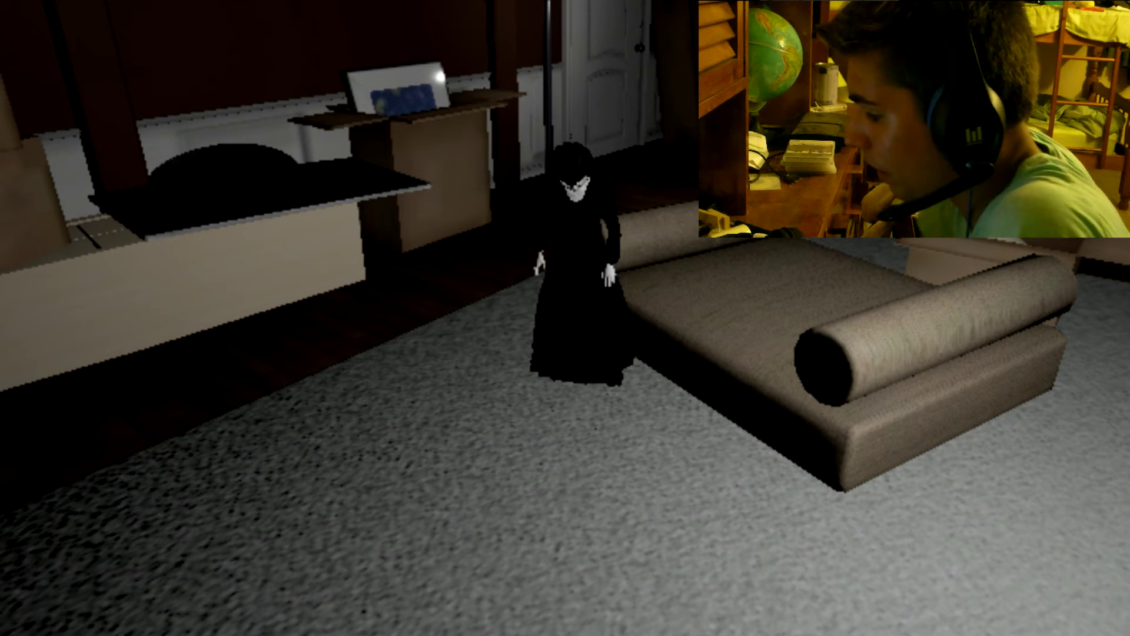
key("s")
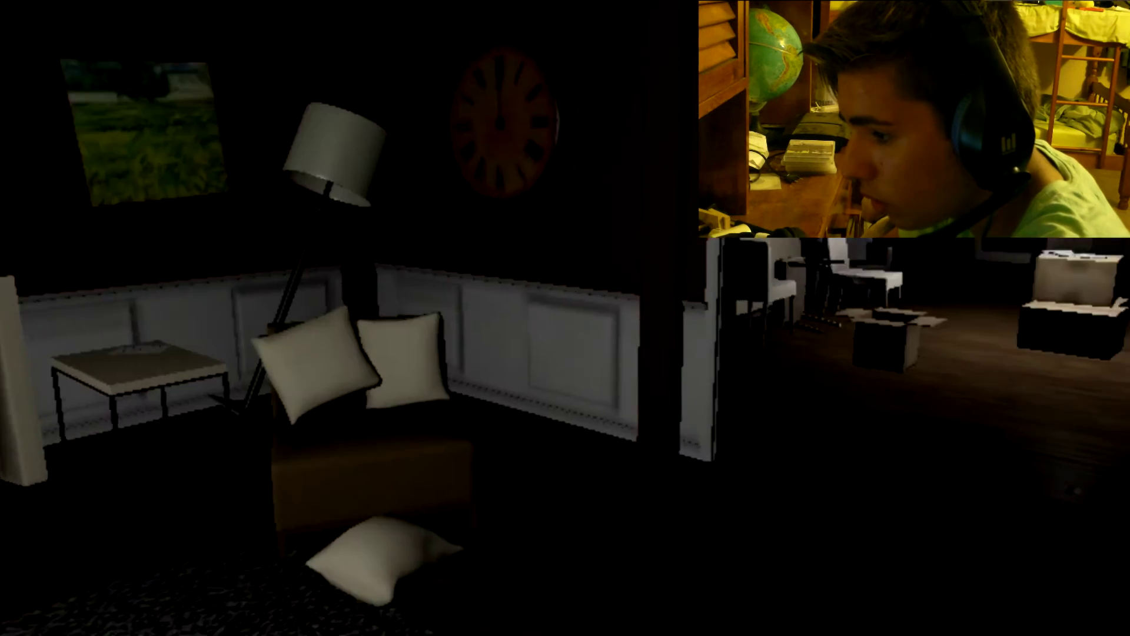
key("w")
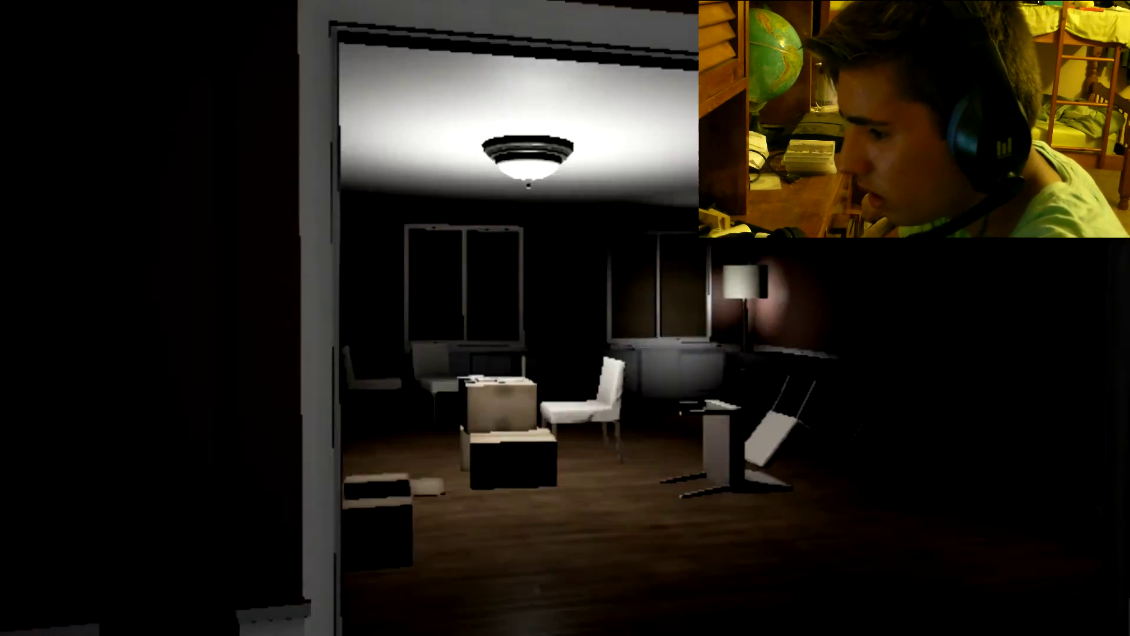
key("w")
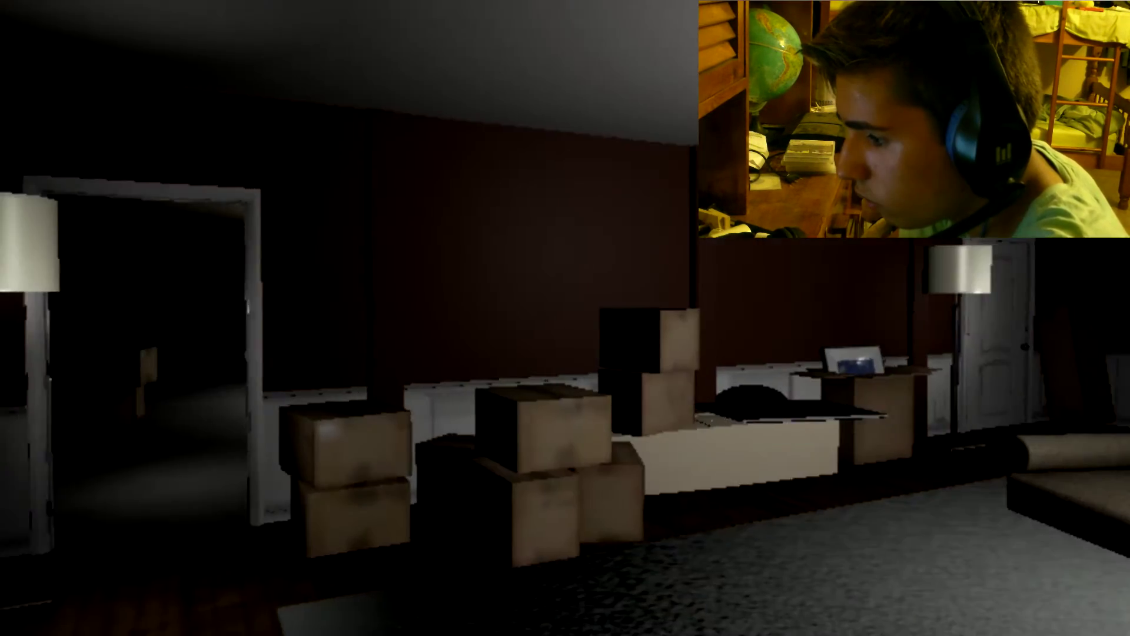
key("w")
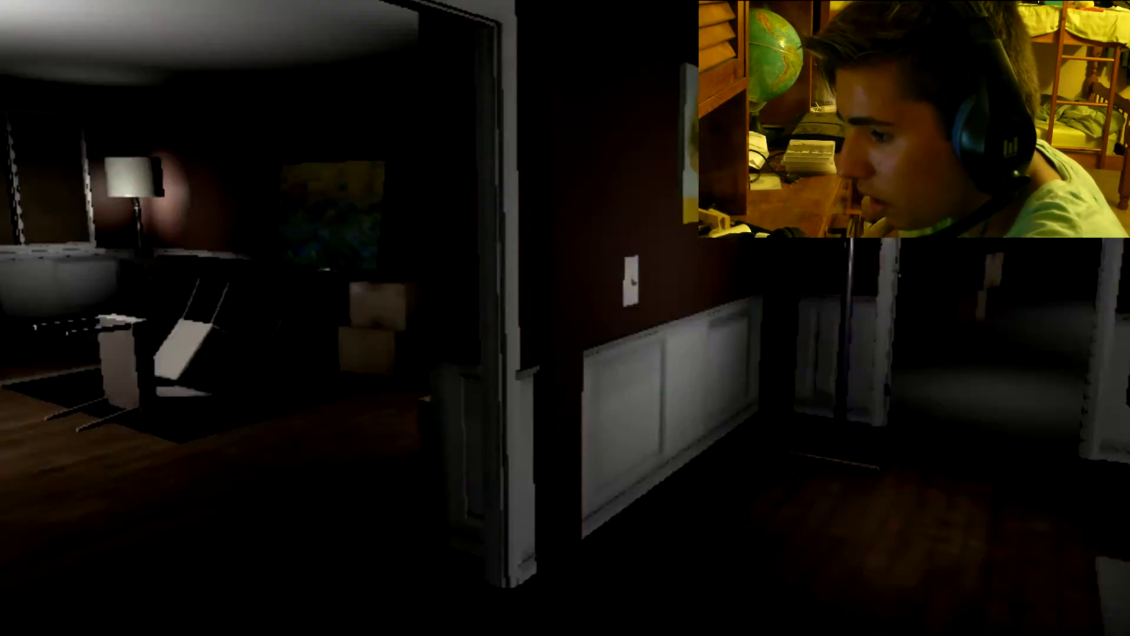
key("w")
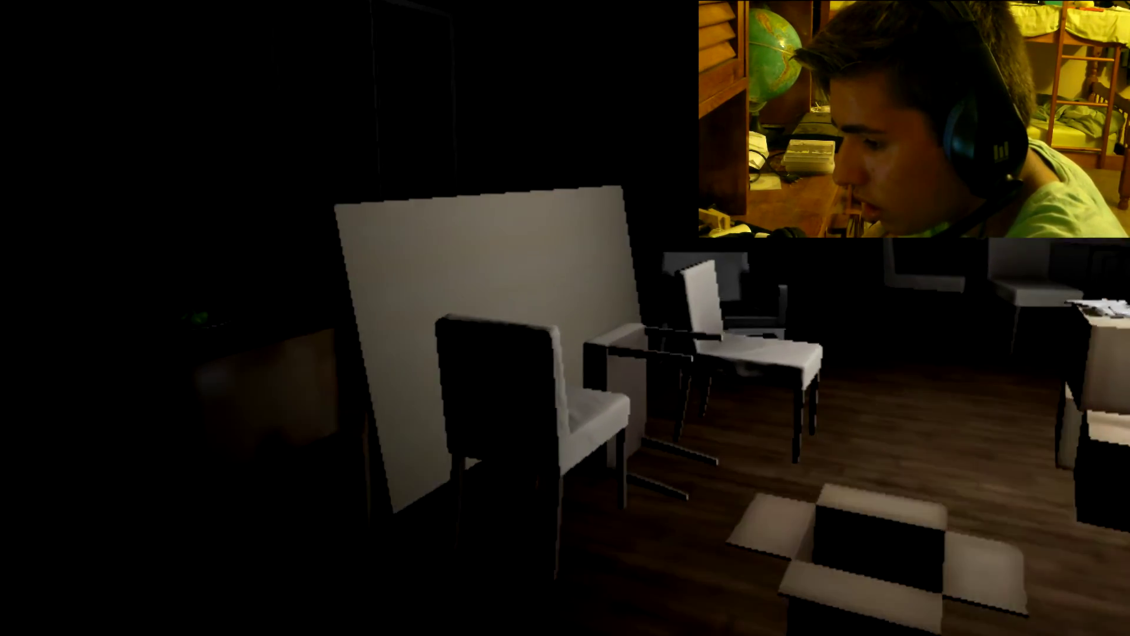
key("w")
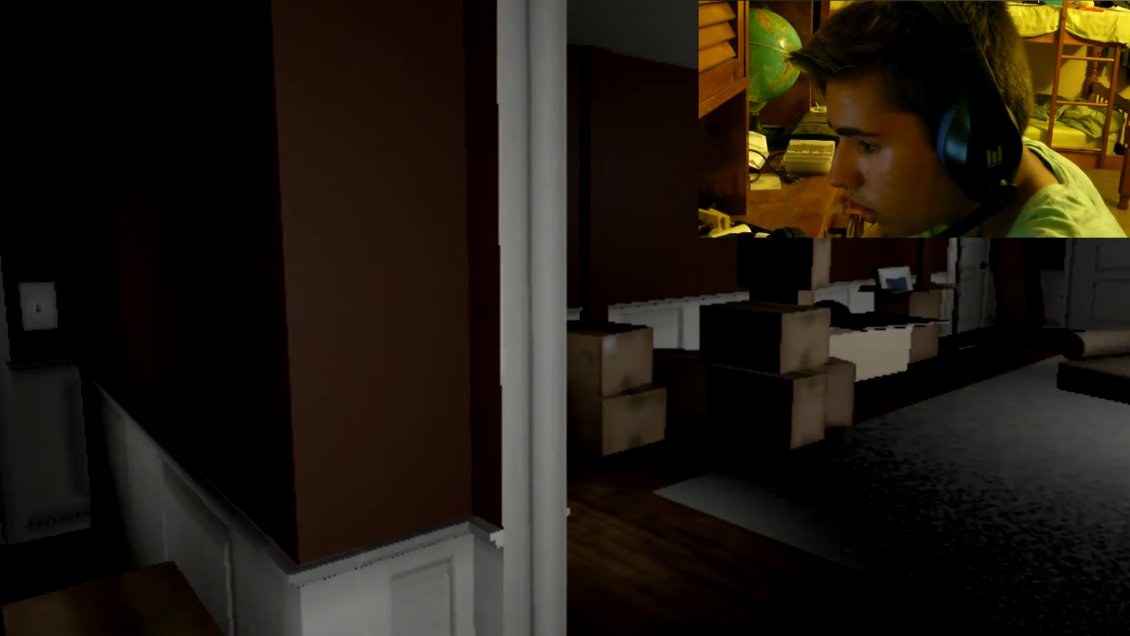
key("w")
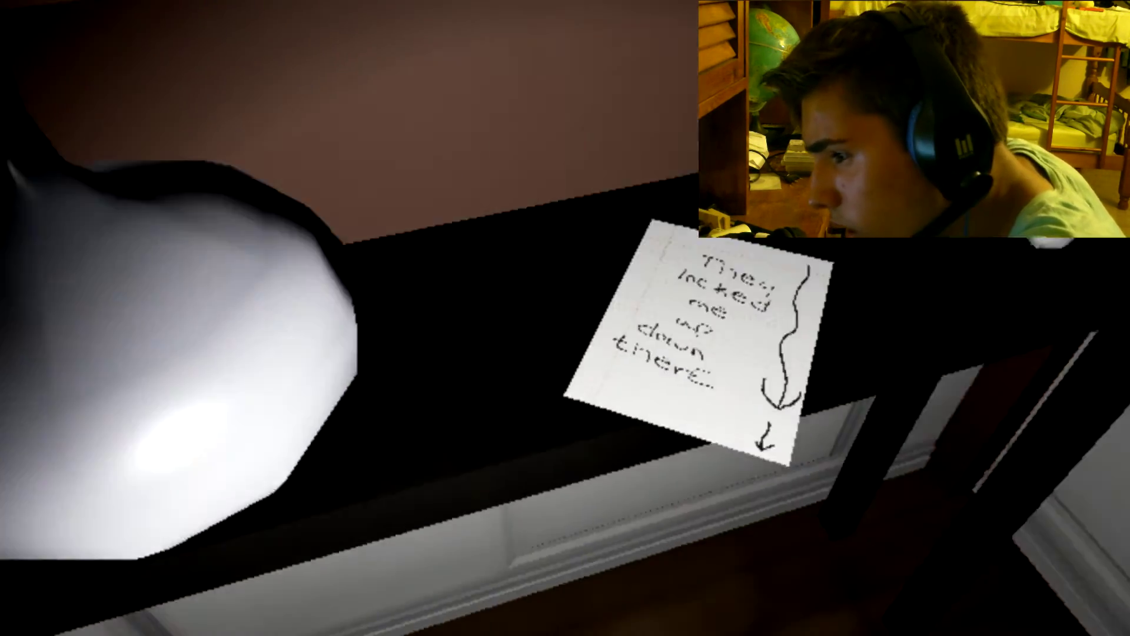
key("e")
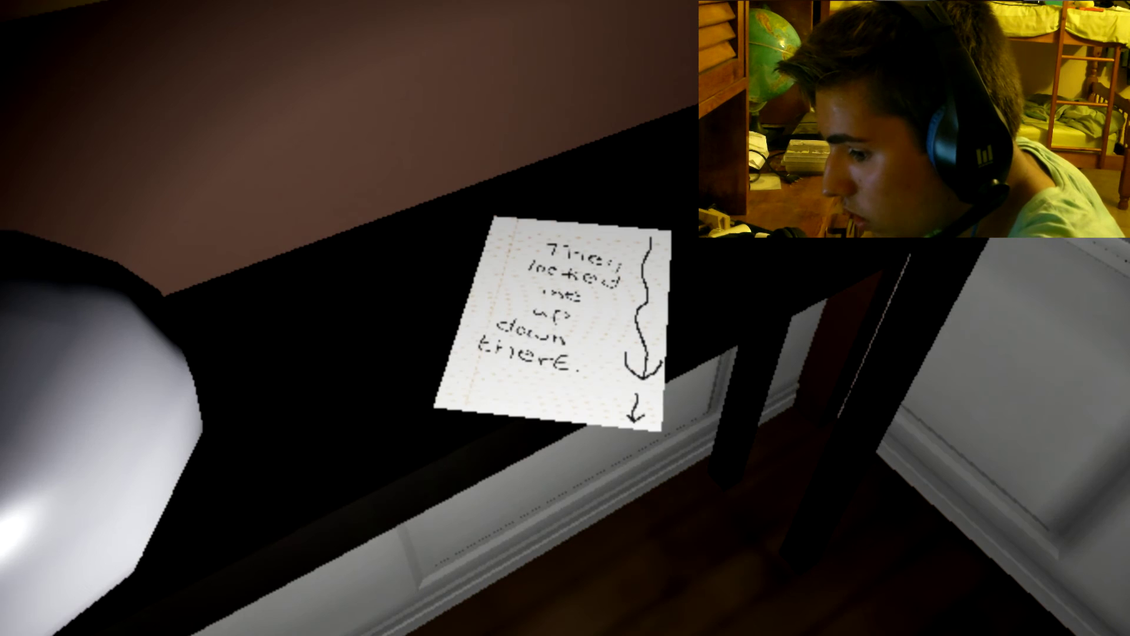
key("e")
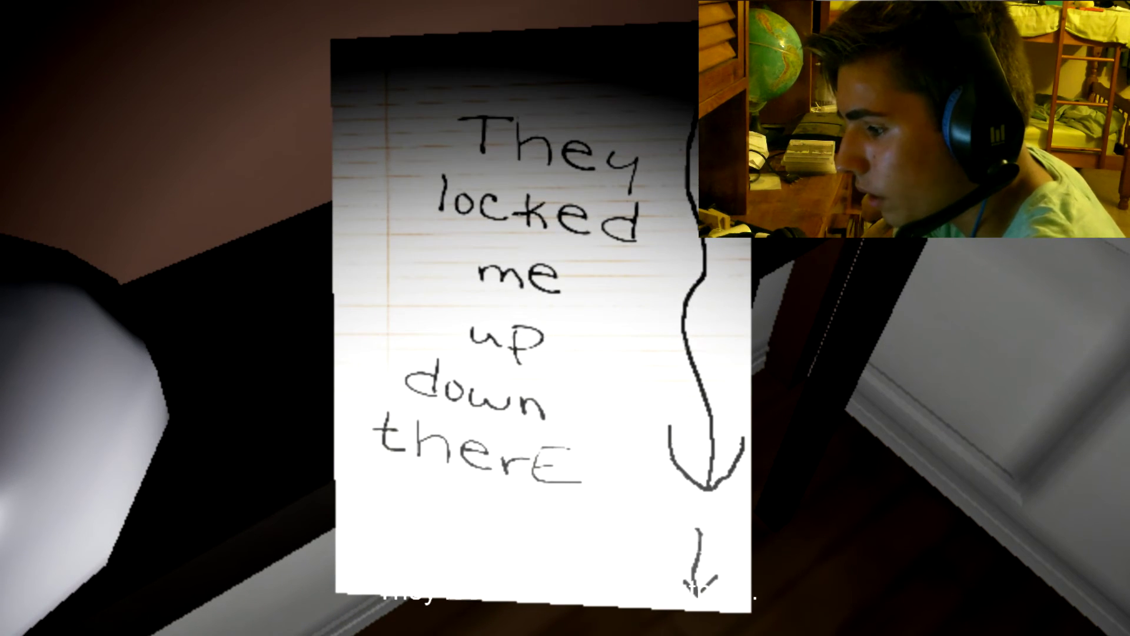
key("e")
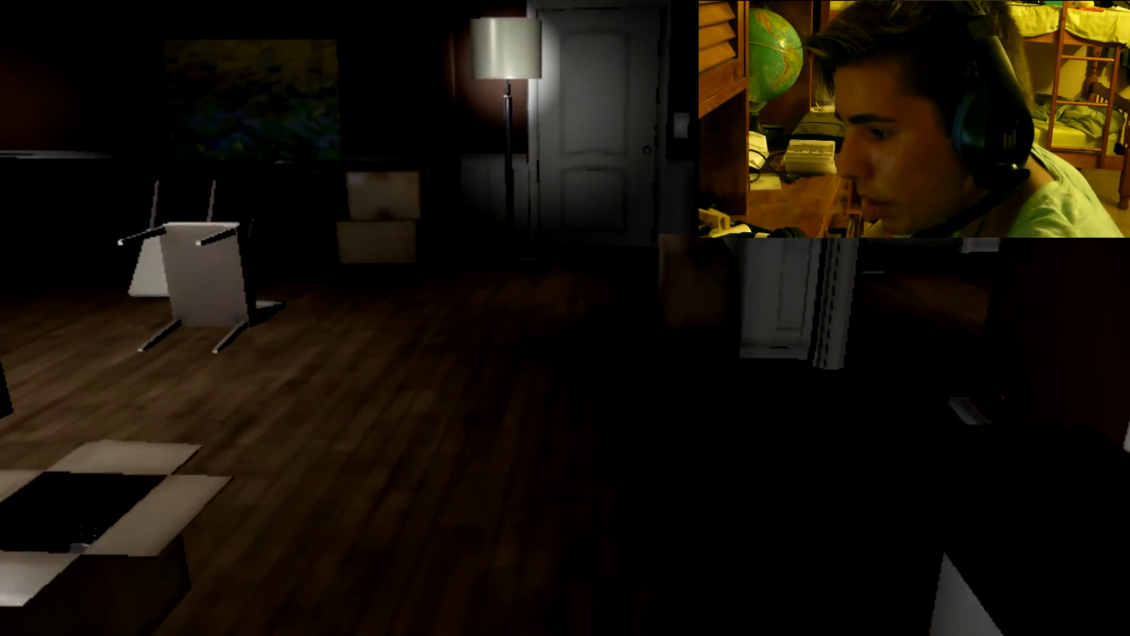
key("w")
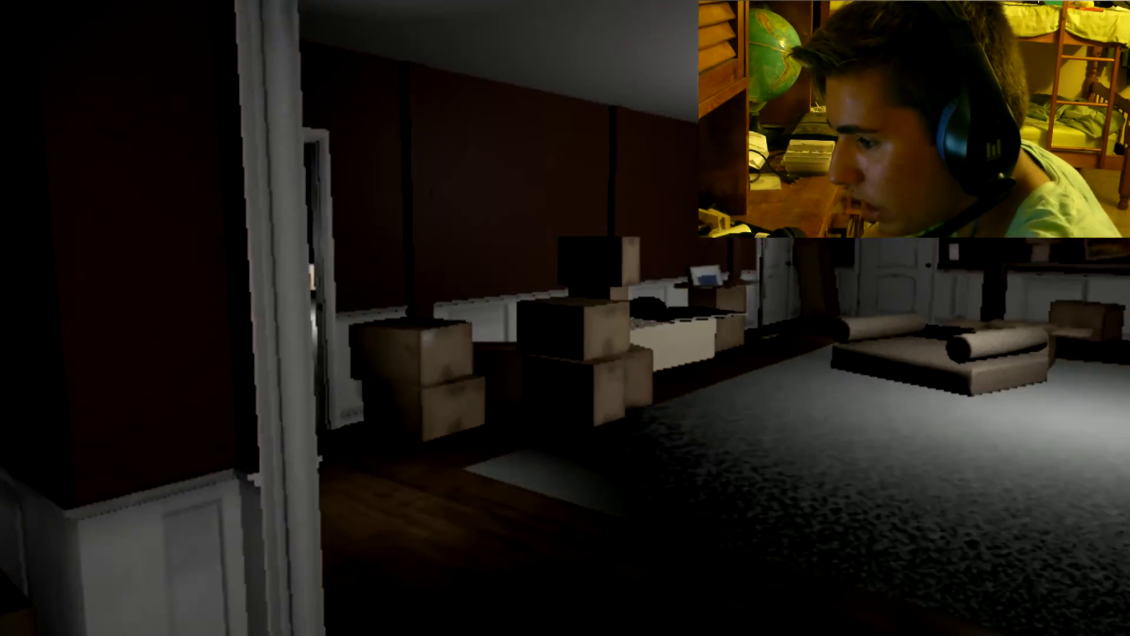
key("w")
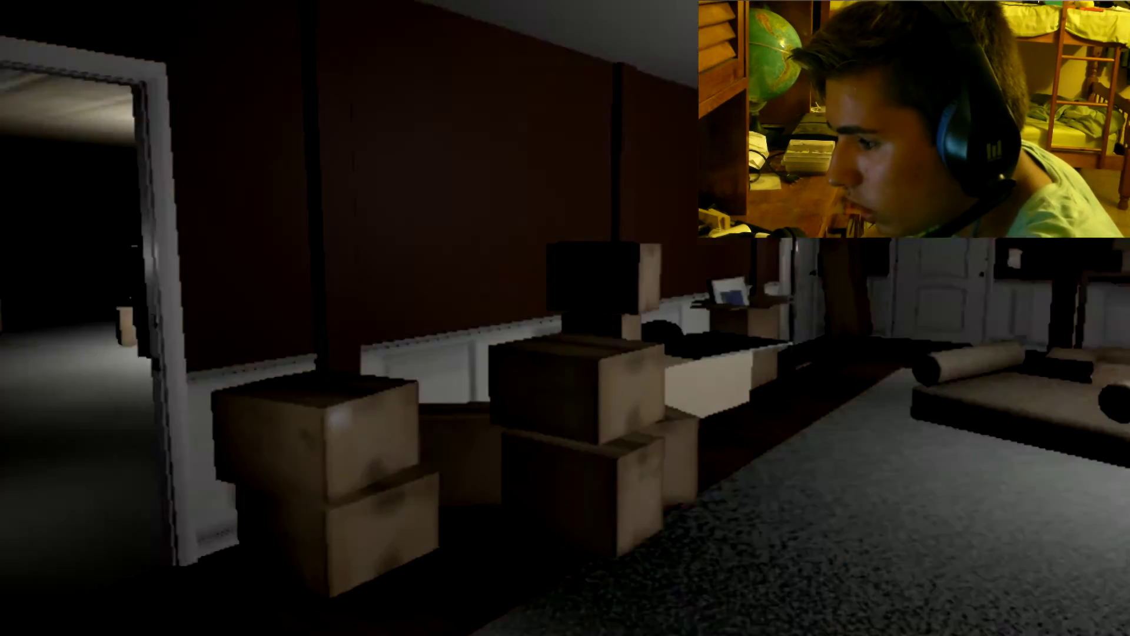
key("w")
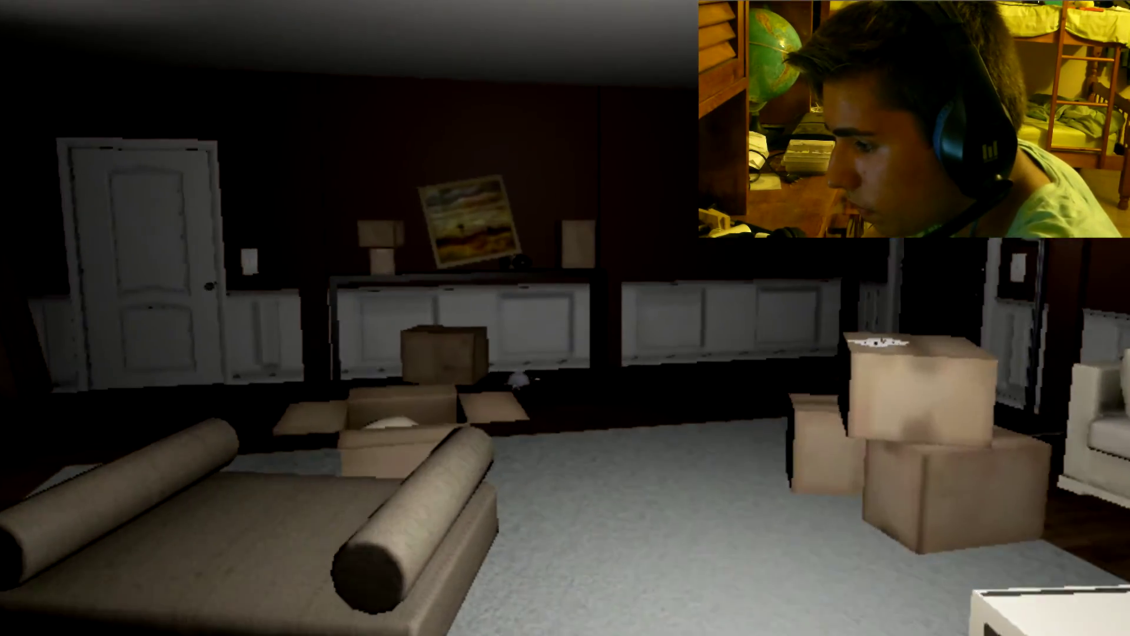
key("w")
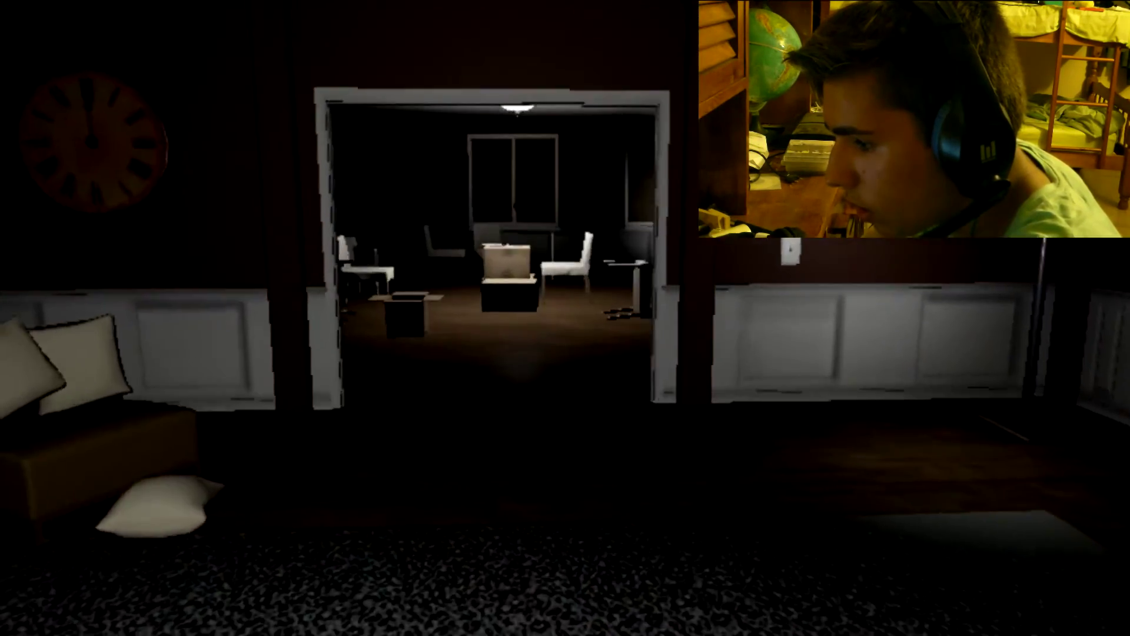
key("w")
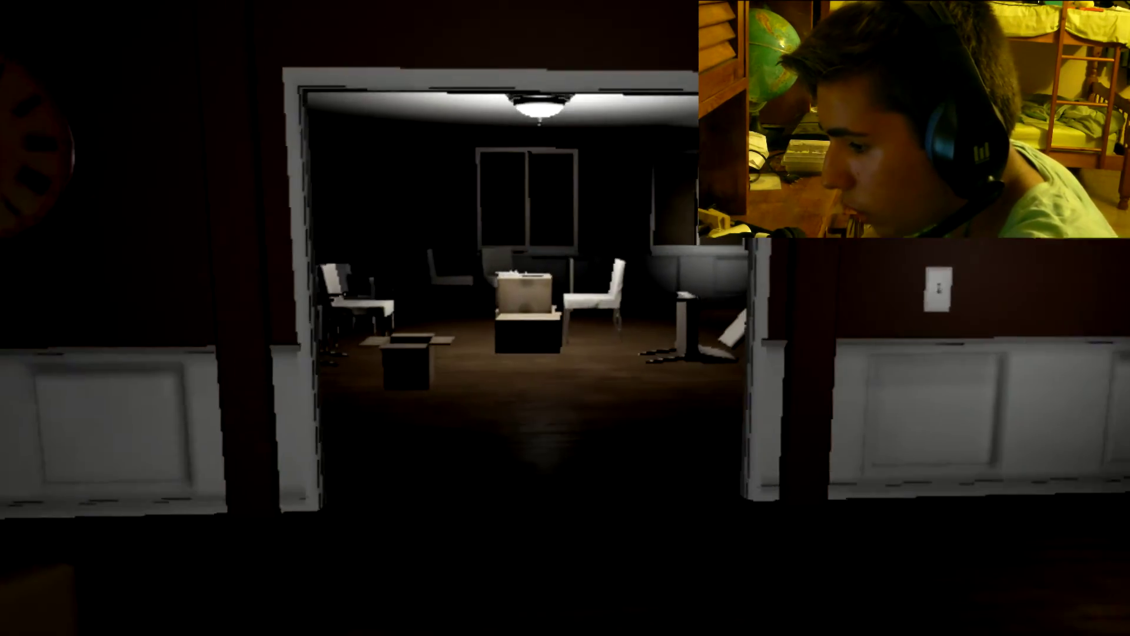
key("w")
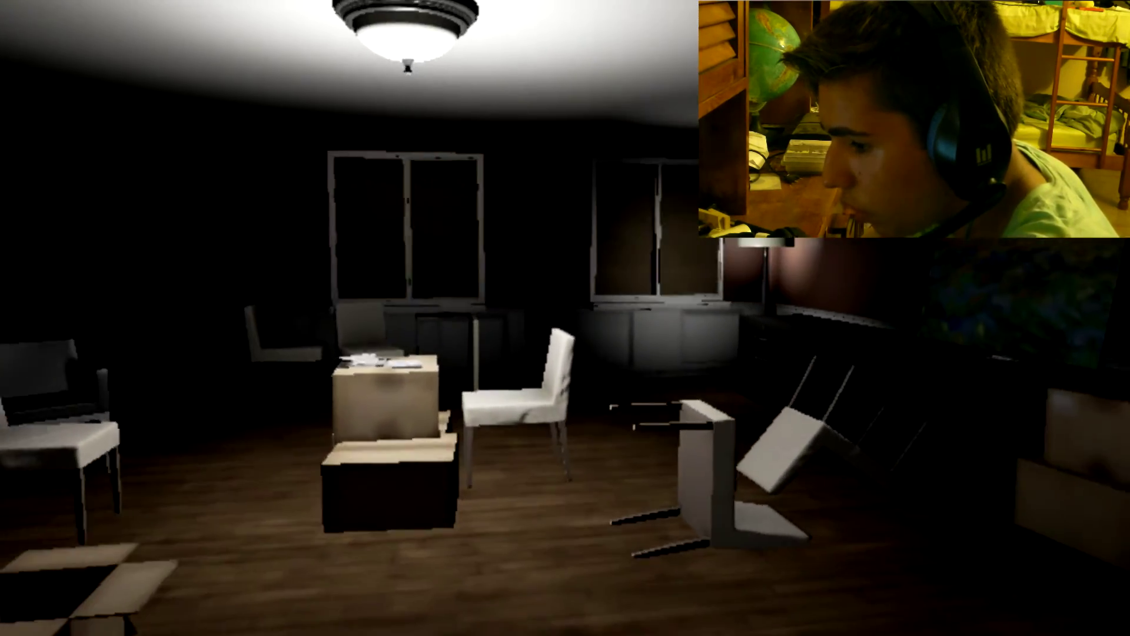
key("w")
key("w")
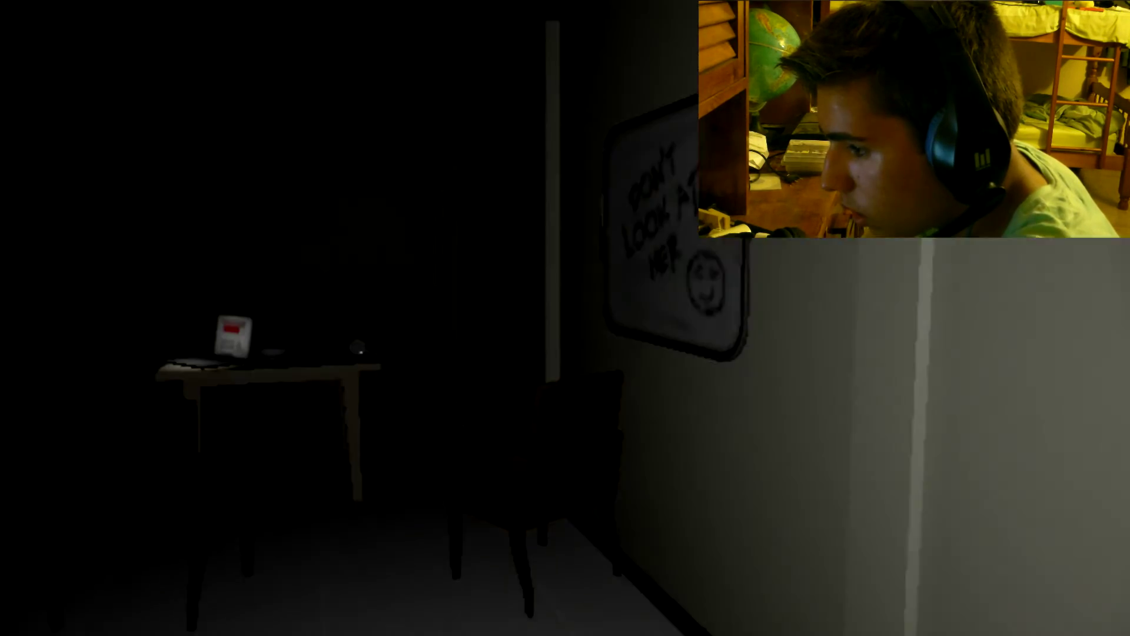
key("w")
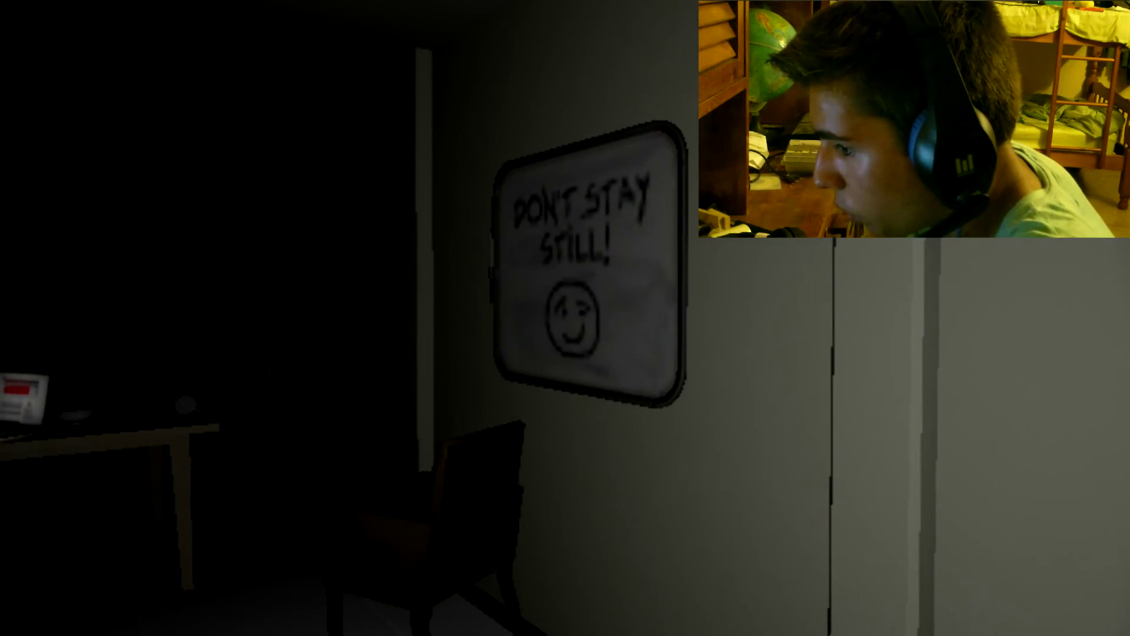
key("w")
key("w")
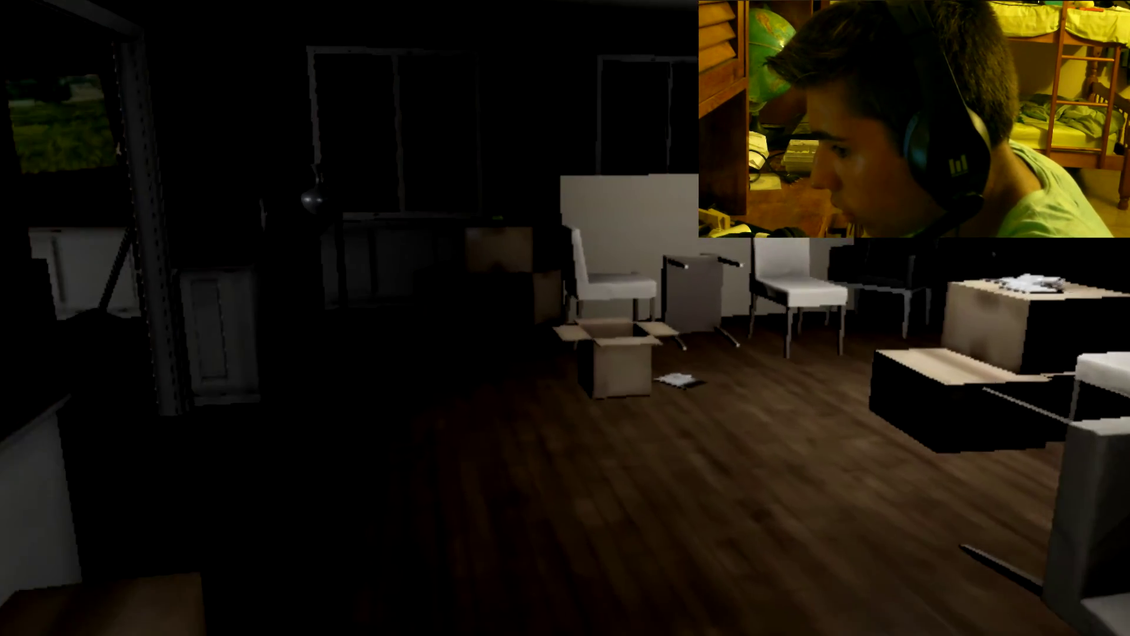
key("w")
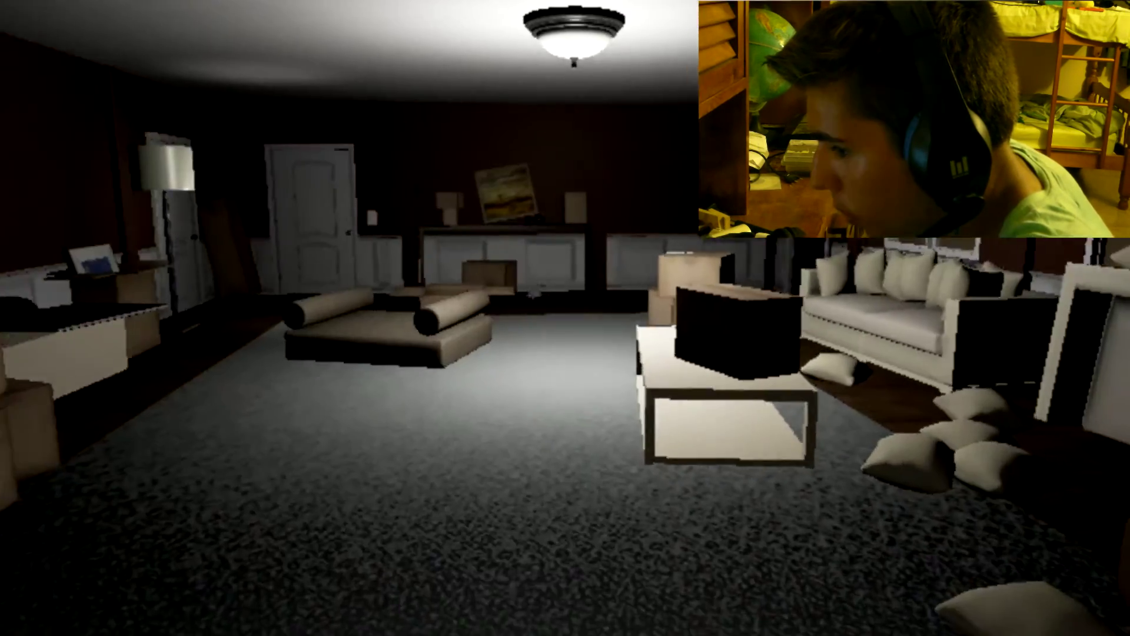
key("w")
key("w")
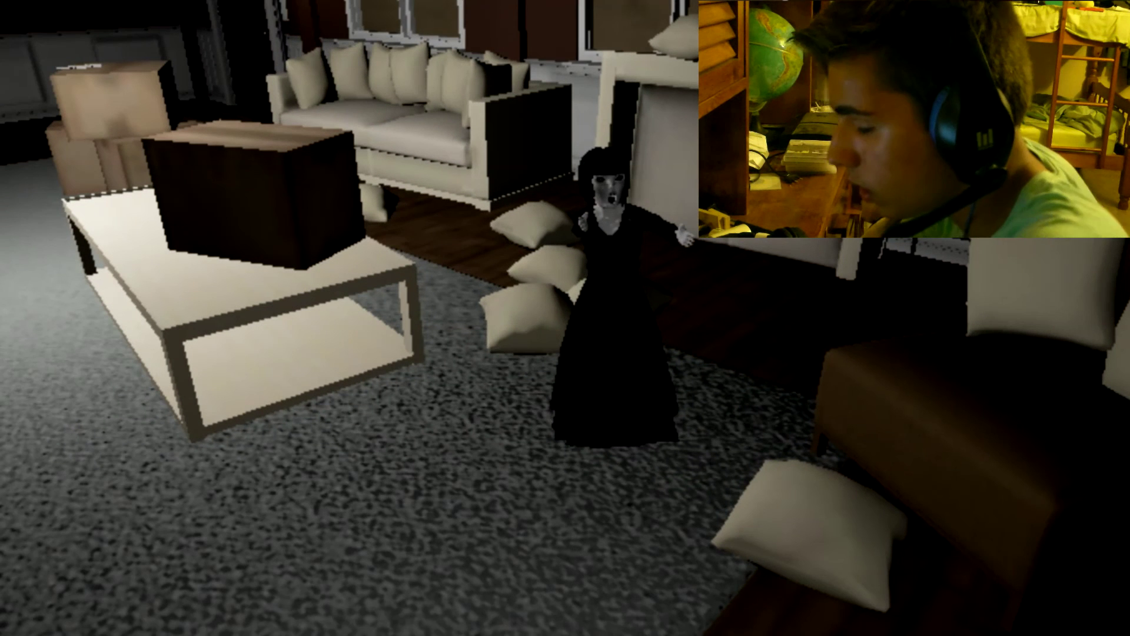